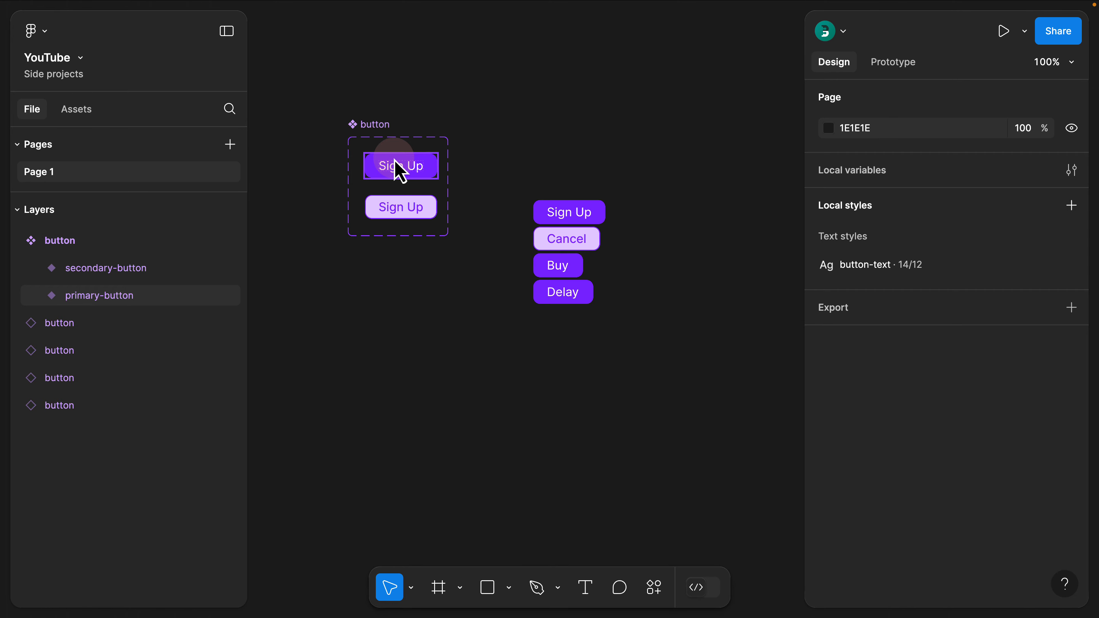
left_click(401, 176)
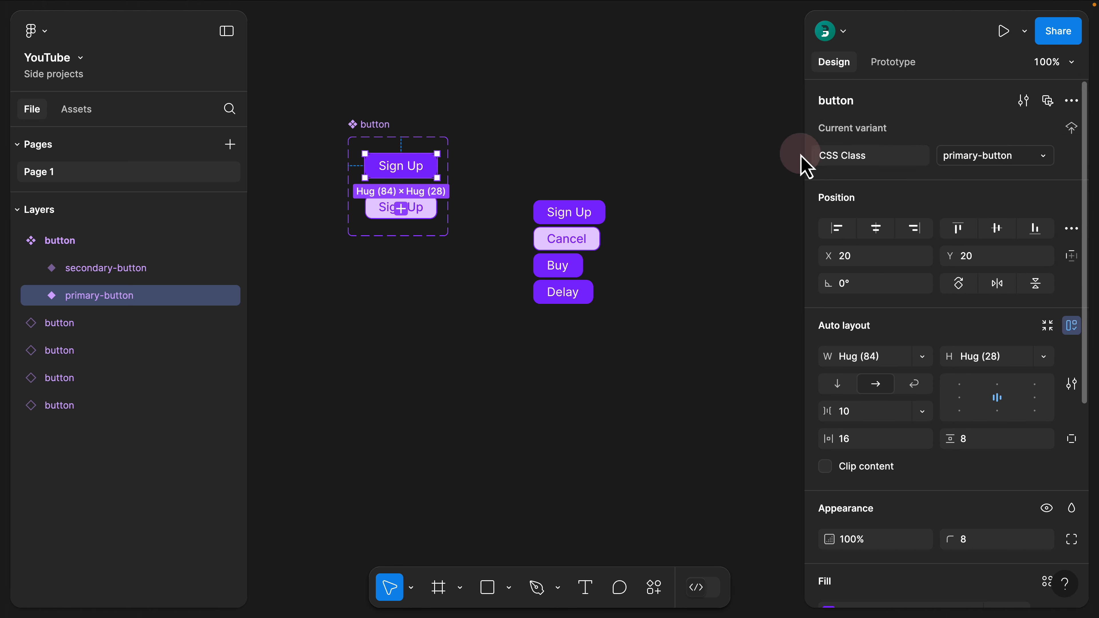
left_click(426, 223)
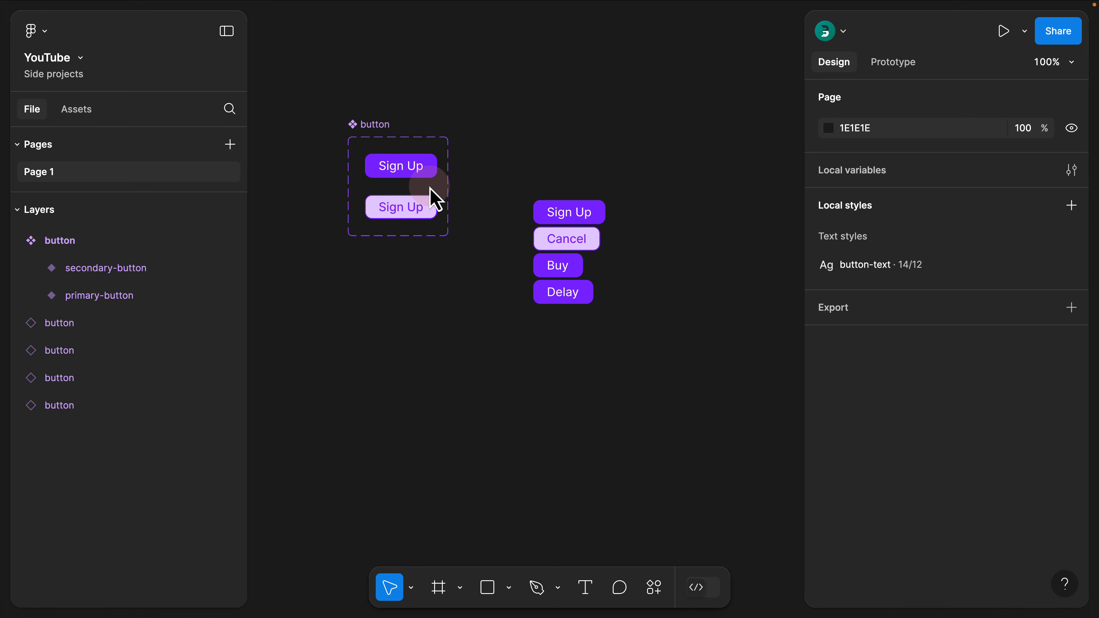
Move the four button instances together farther below and to the right of the button component set
scroll(519, 130, "down", 4)
scroll(520, 130, "right", 2)
left_click_drag(498, 96, 667, 338)
left_click(524, 170)
left_click_drag(469, 120, 489, 192)
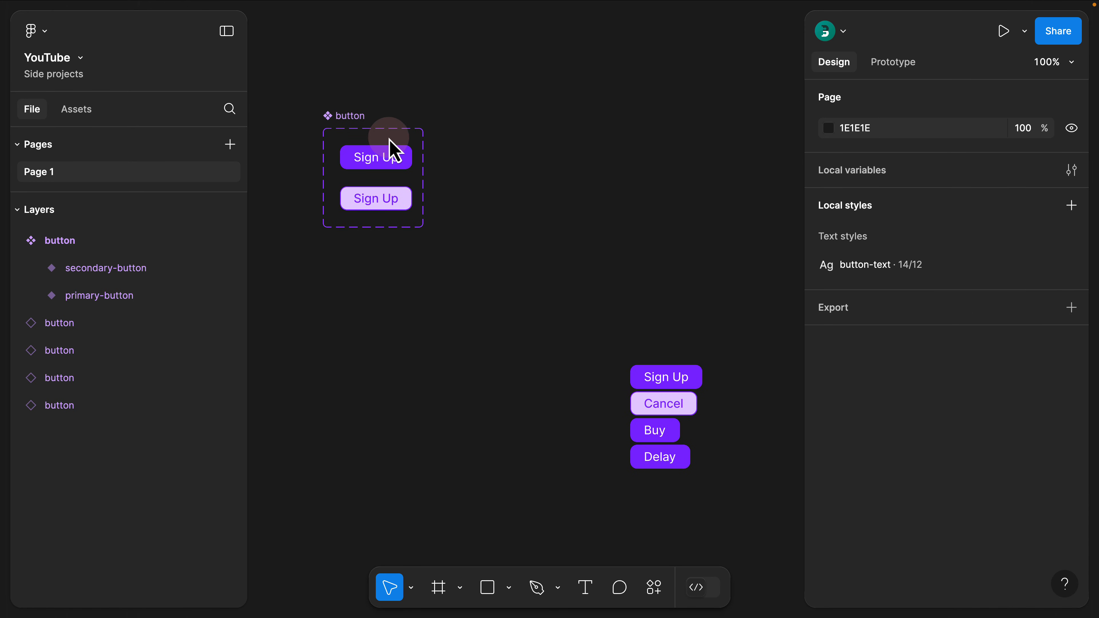
Add a third variant copied from primary-button and place it to the right of the original inside a widened component set
left_click(384, 163)
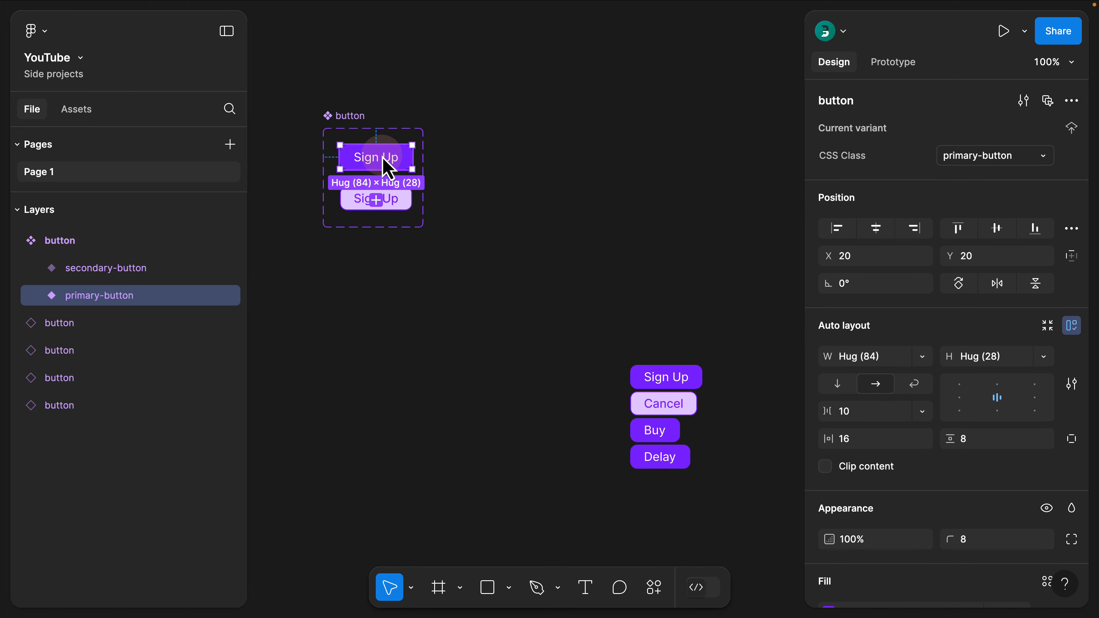
left_click(377, 201)
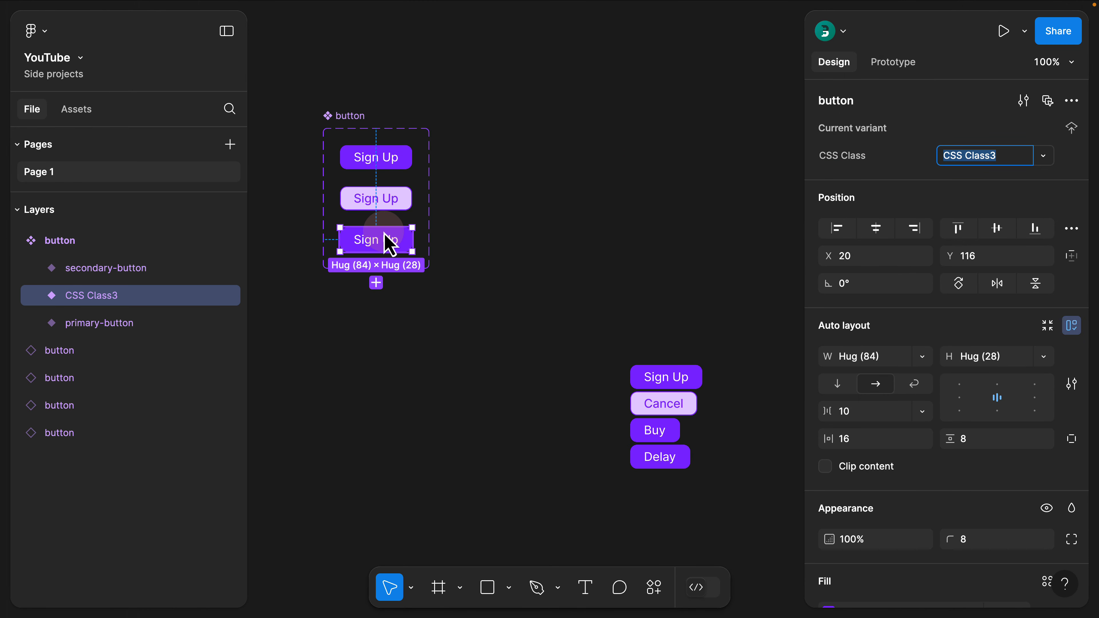
left_click(357, 116)
left_click_drag(429, 269, 610, 269)
left_click_drag(367, 242, 454, 172)
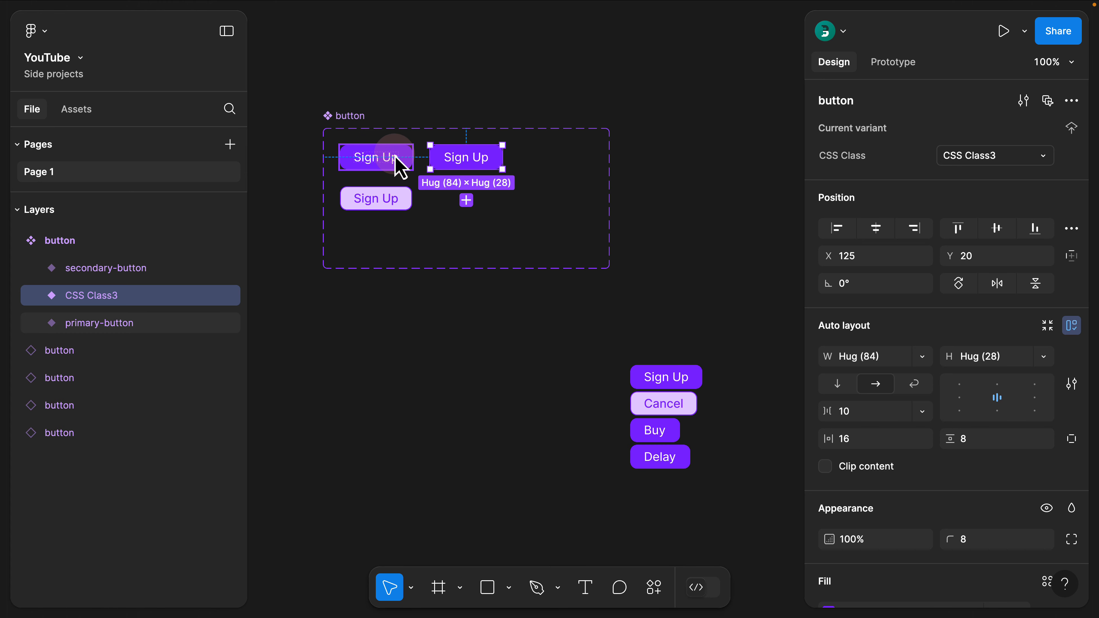
left_click(395, 156)
left_click(452, 169)
left_click(405, 166)
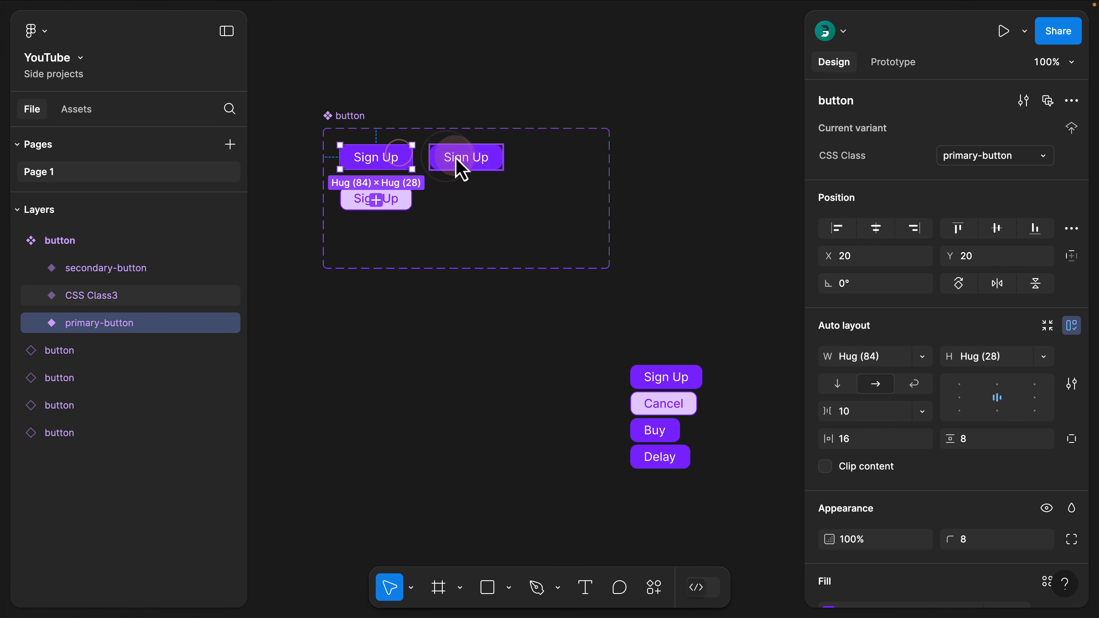
left_click(445, 175)
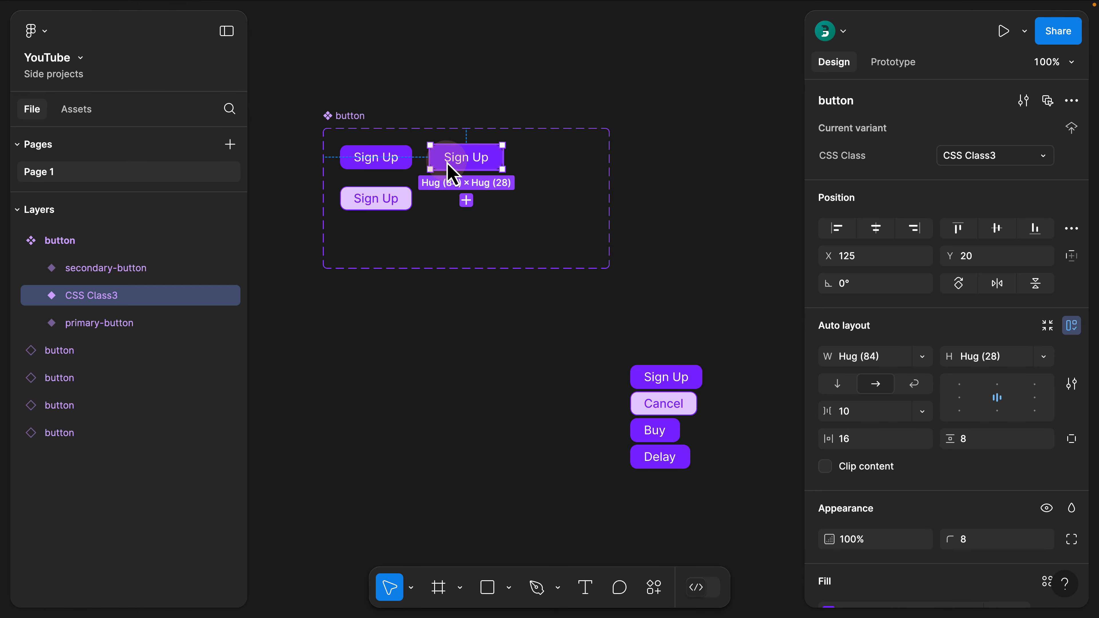
Rename the button component set's CSS Class property to Theme
left_click(357, 116)
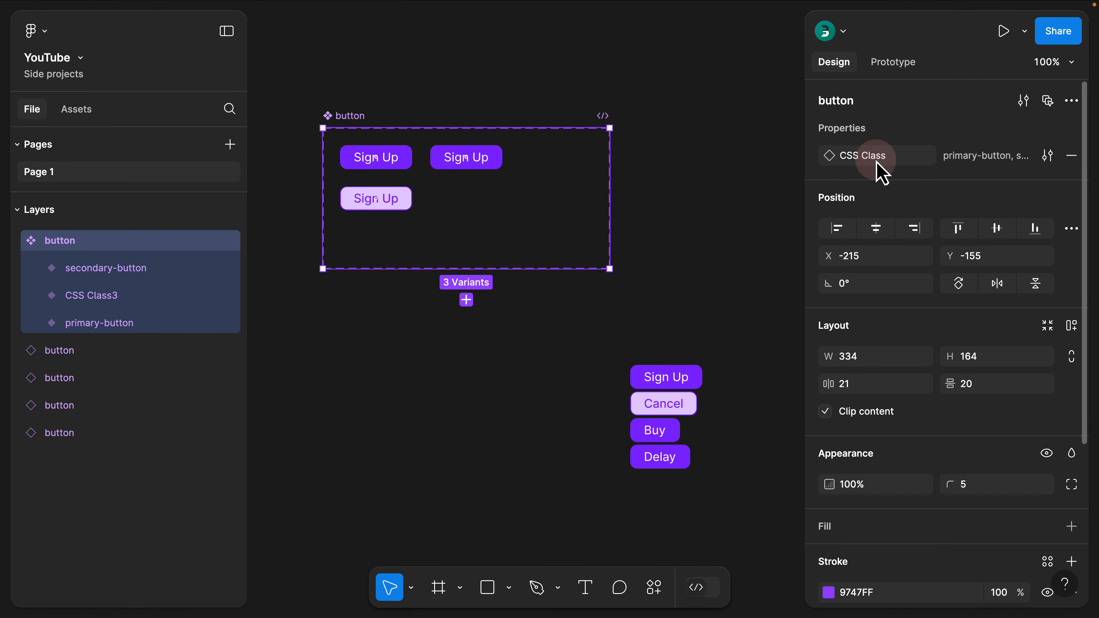
left_click(871, 161)
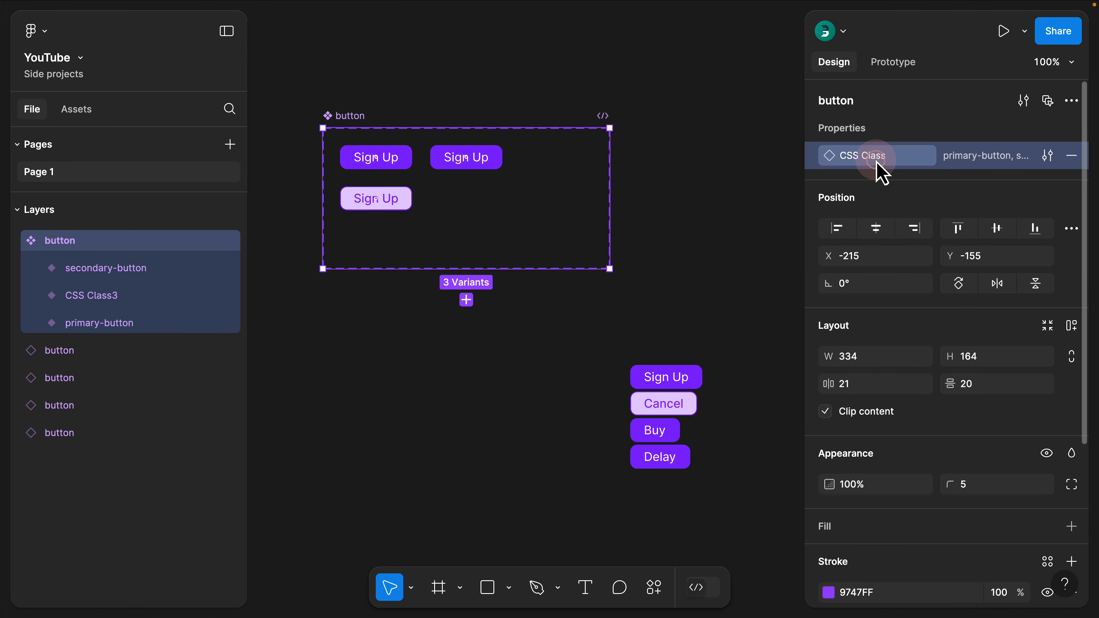
left_click(871, 161)
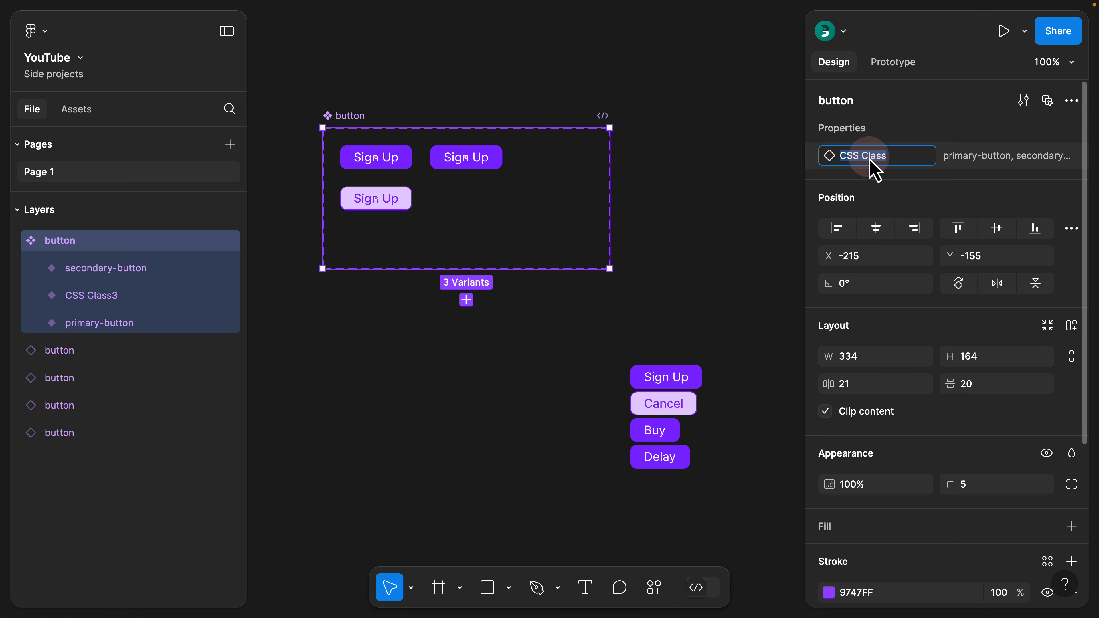
type("Color")
key("super+a")
type("Th")
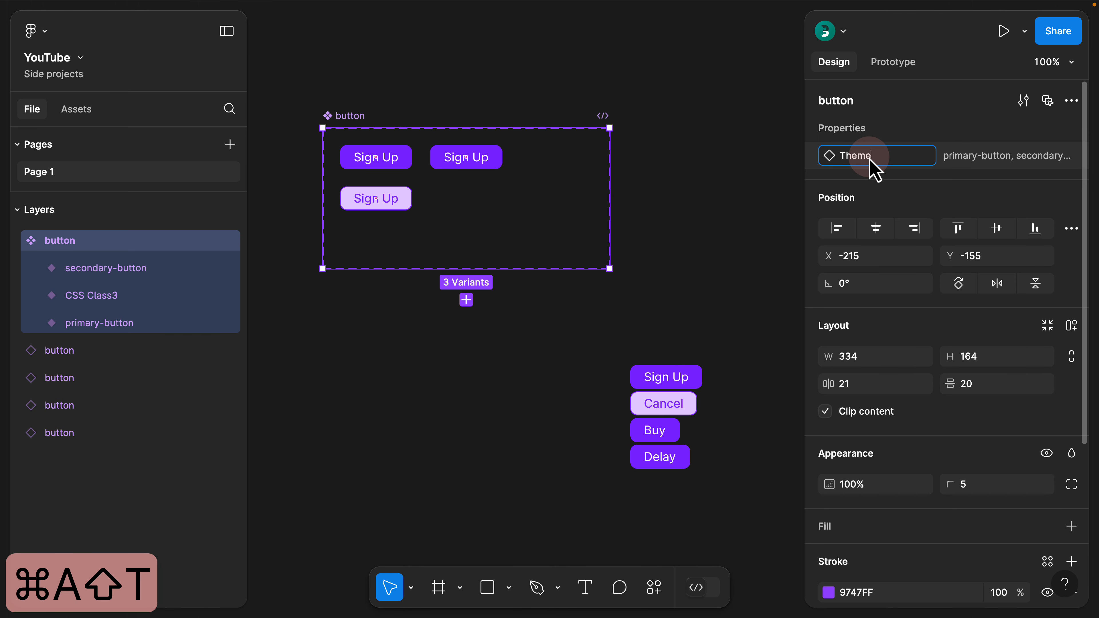
left_click(950, 175)
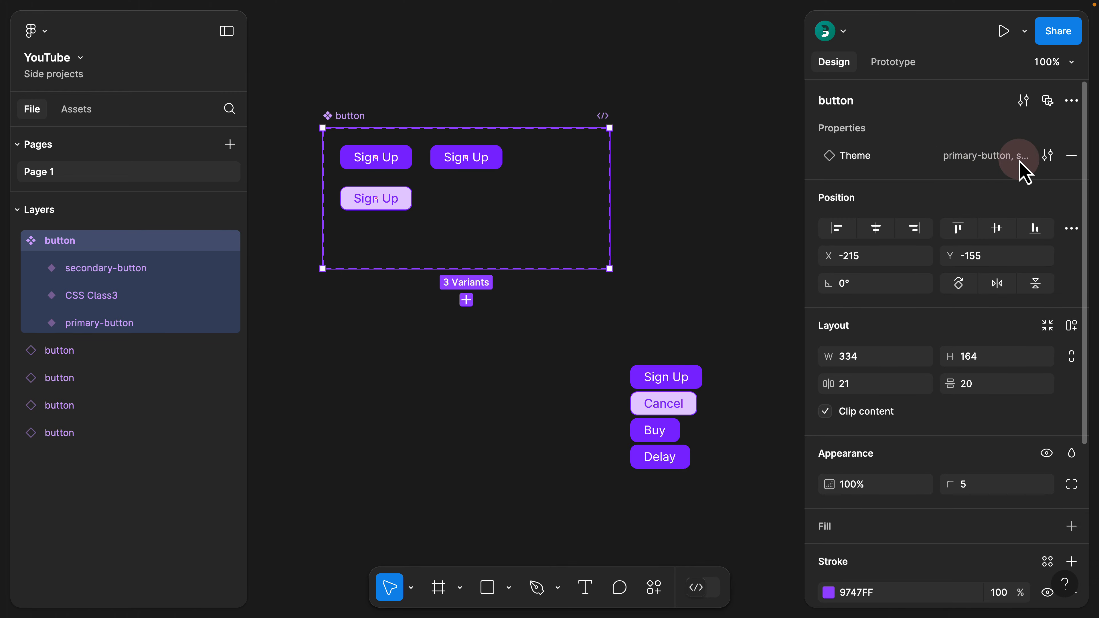
Replace the CSS Class3 variant's Theme value with primary-button, copied from the original primary variant
left_click(1044, 159)
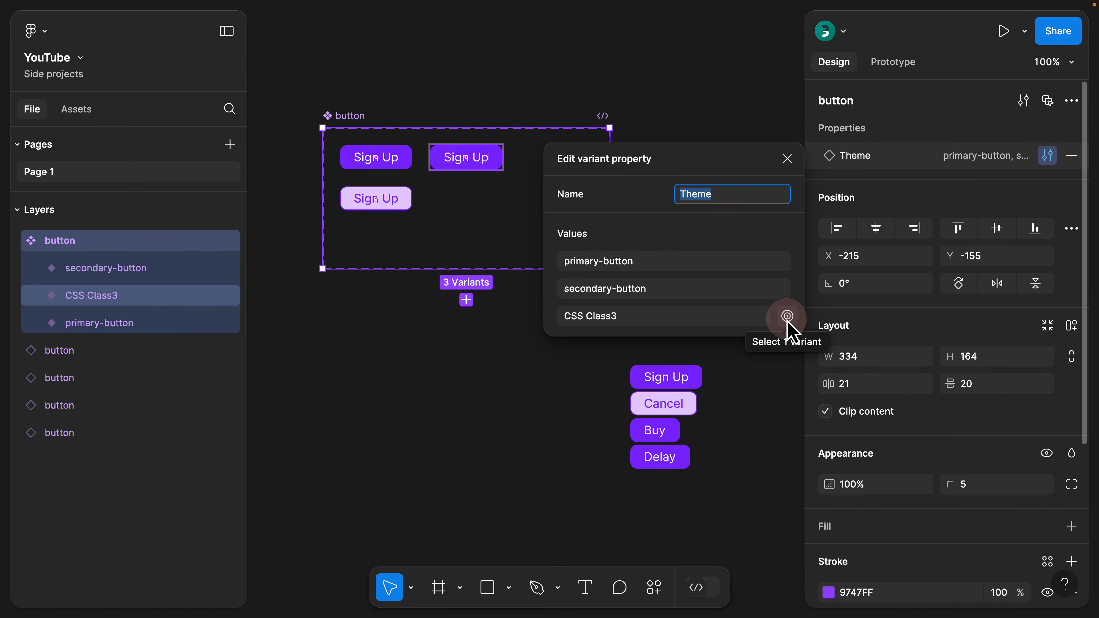
left_click(786, 319)
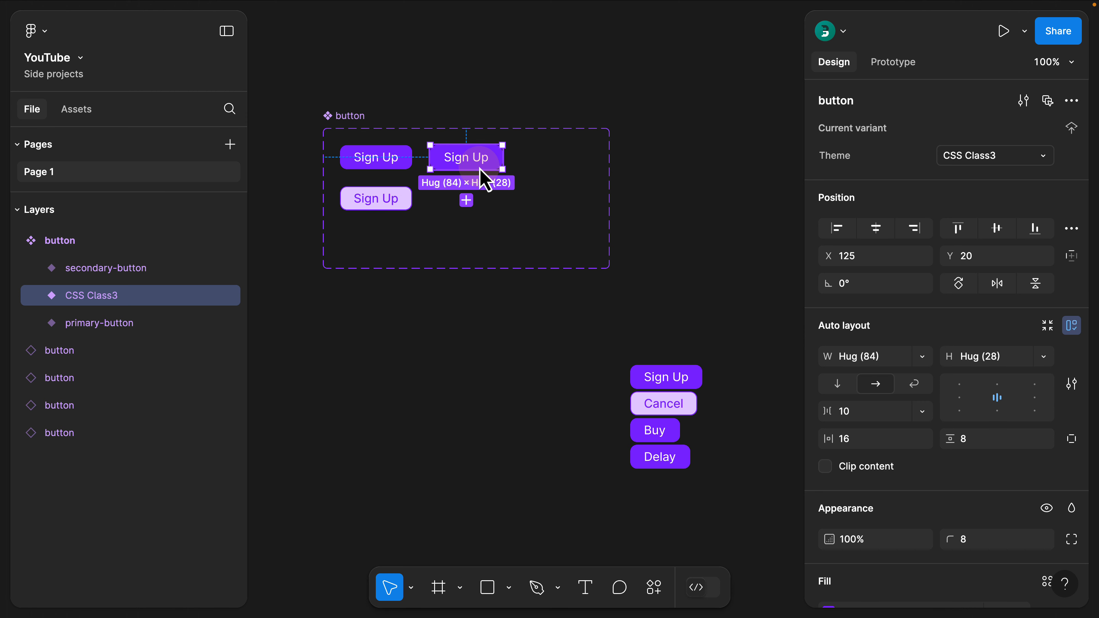
left_click(375, 165)
left_click(963, 158)
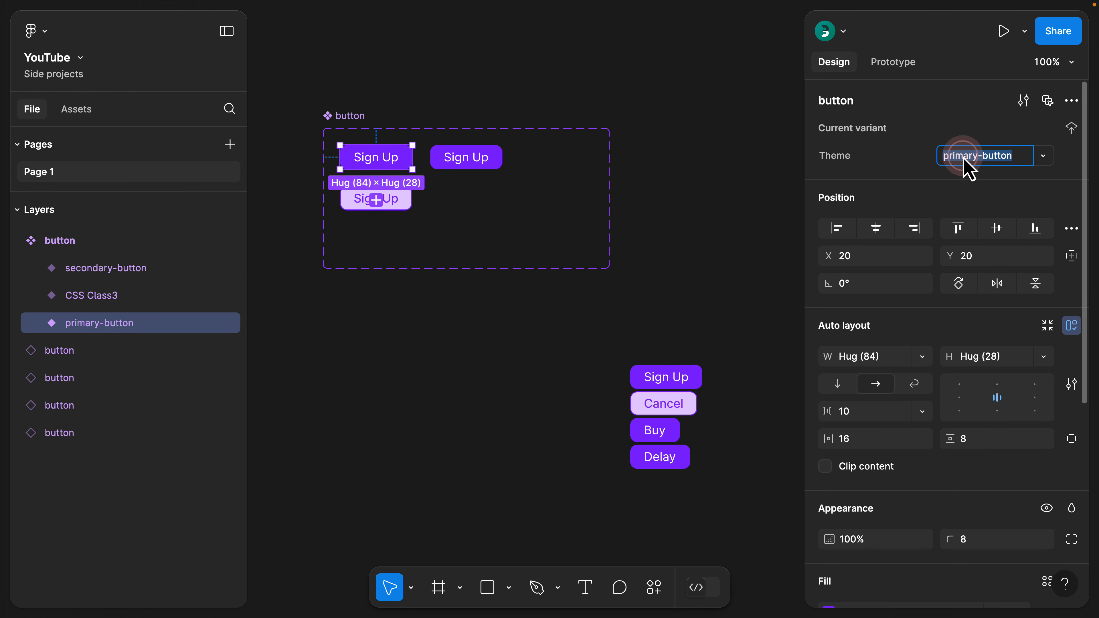
key("super+c")
left_click(481, 161)
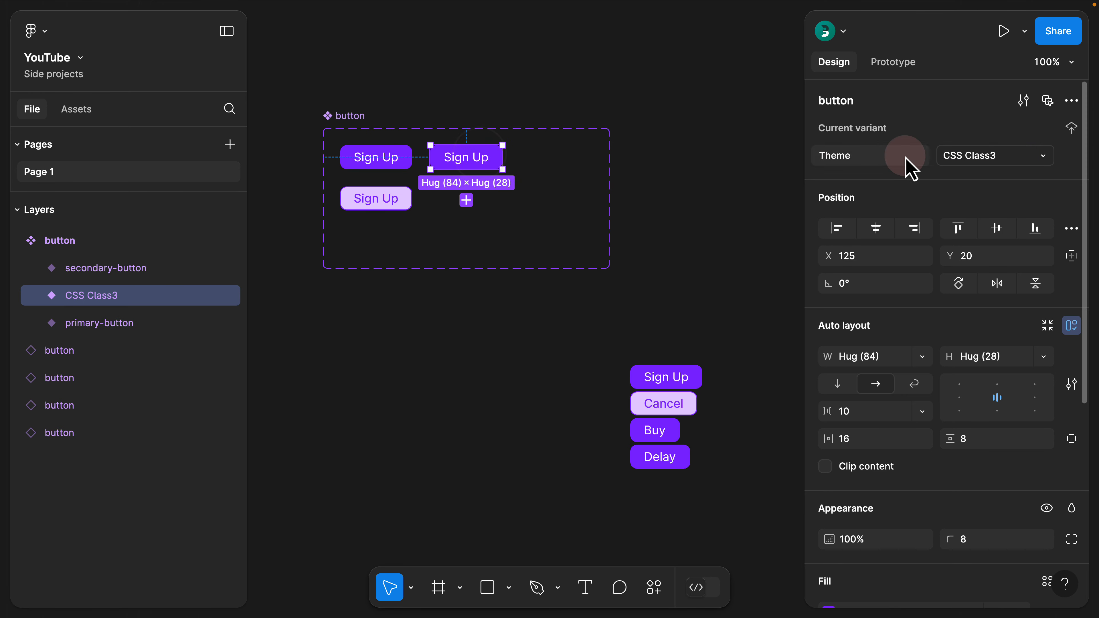
left_click(949, 156)
key("super+v")
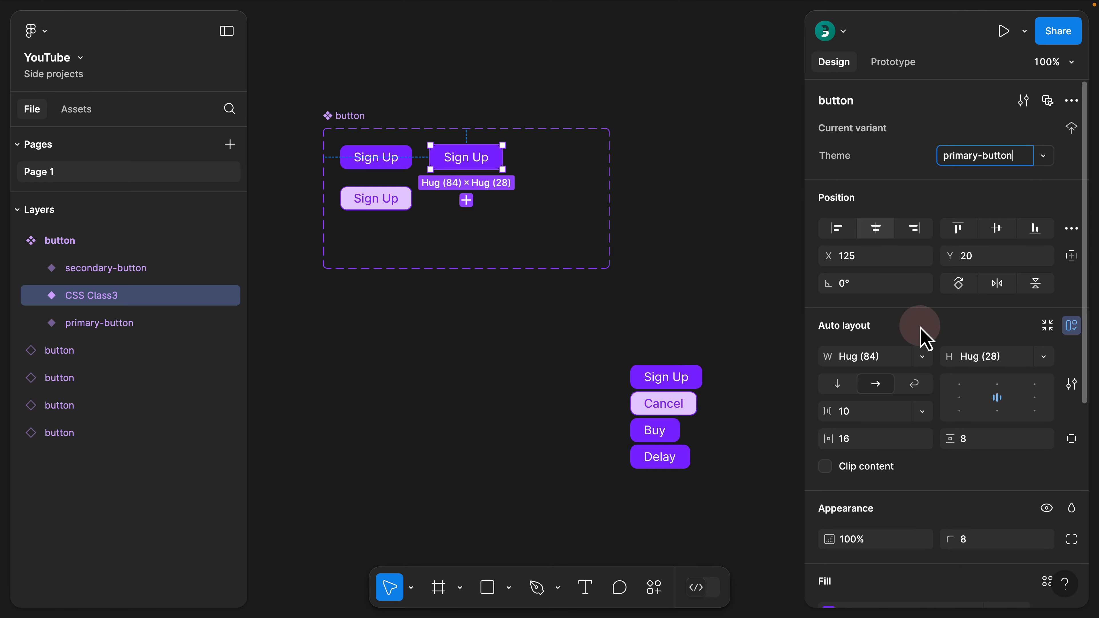
left_click(763, 208)
Set the new primary-button variant's horizontal padding to 24 and its vertical padding to 16
left_click(469, 159)
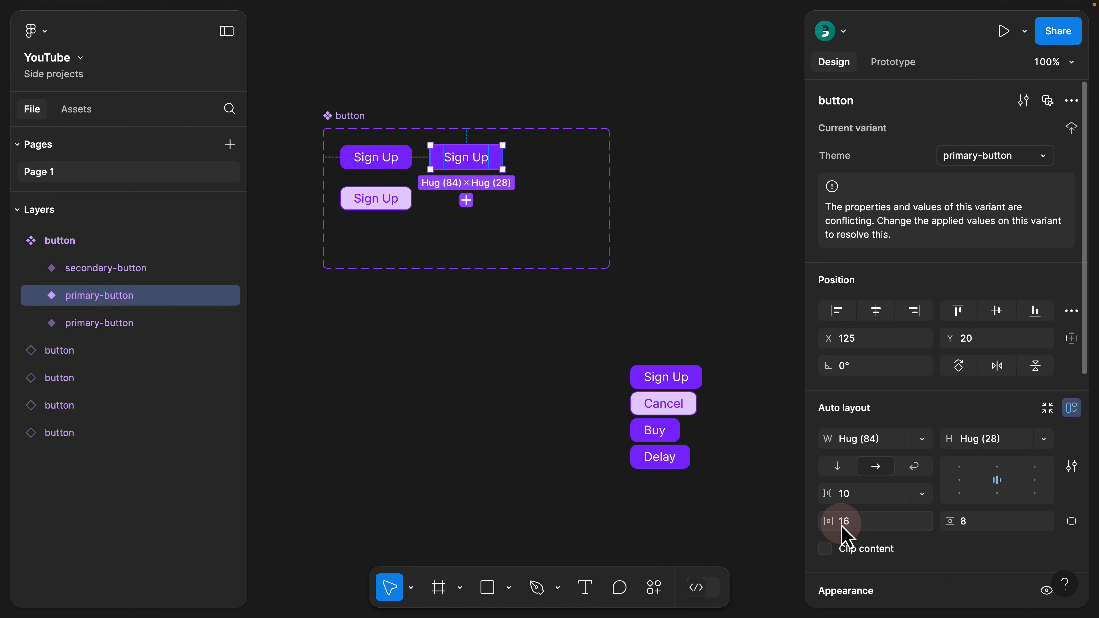
scroll(848, 535, "down", 3)
scroll(847, 537, "down", 1)
left_click(862, 389)
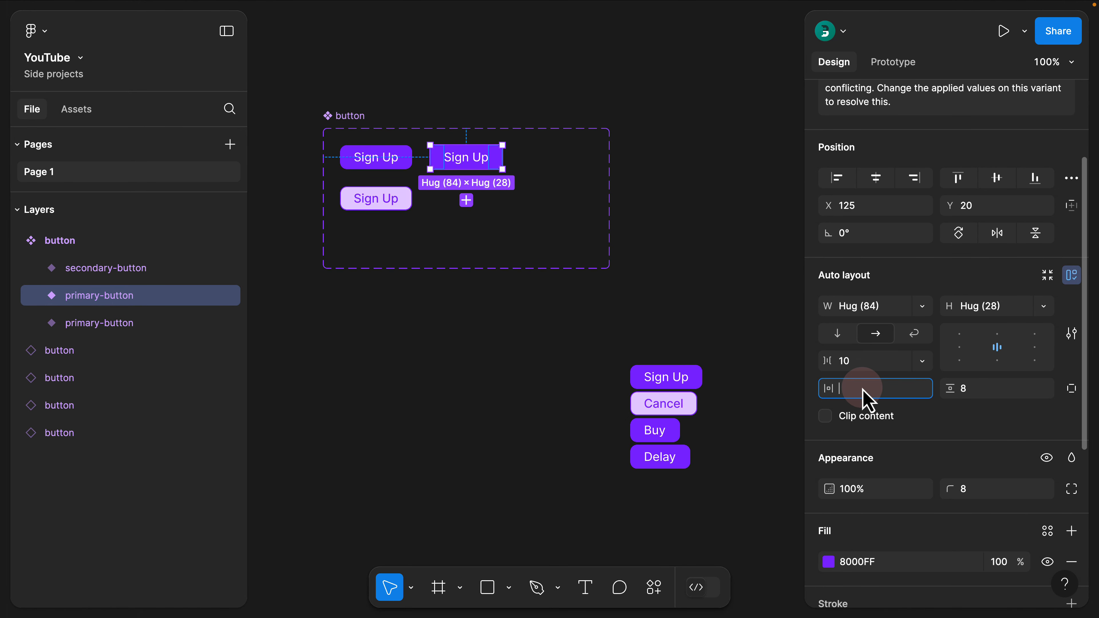
left_click(980, 388)
type("1")
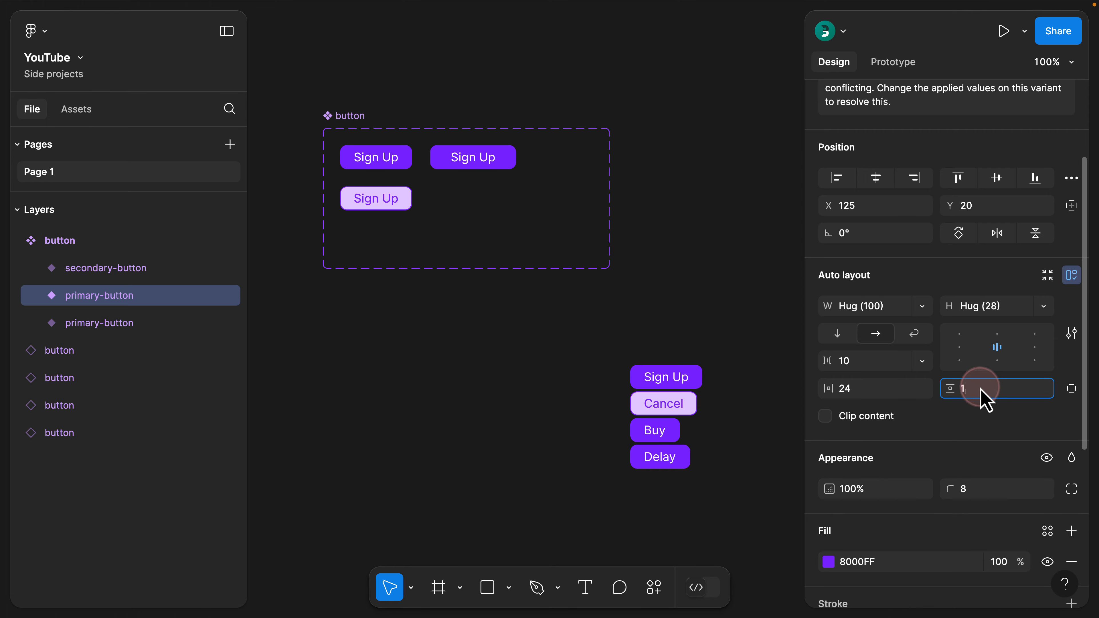
type("6")
key("Return")
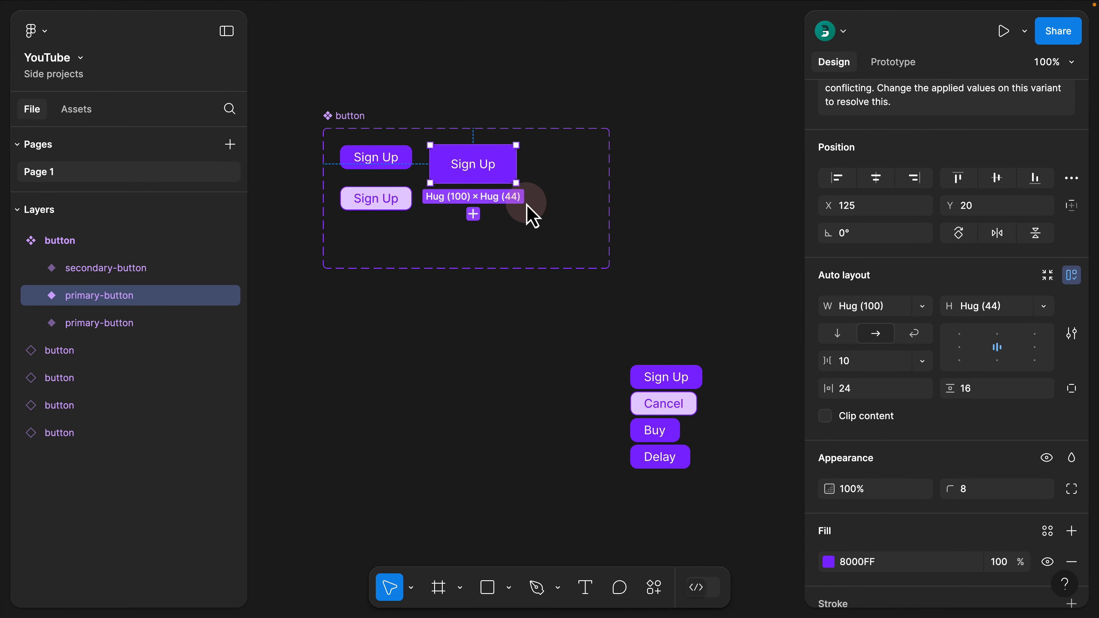
left_click(452, 91)
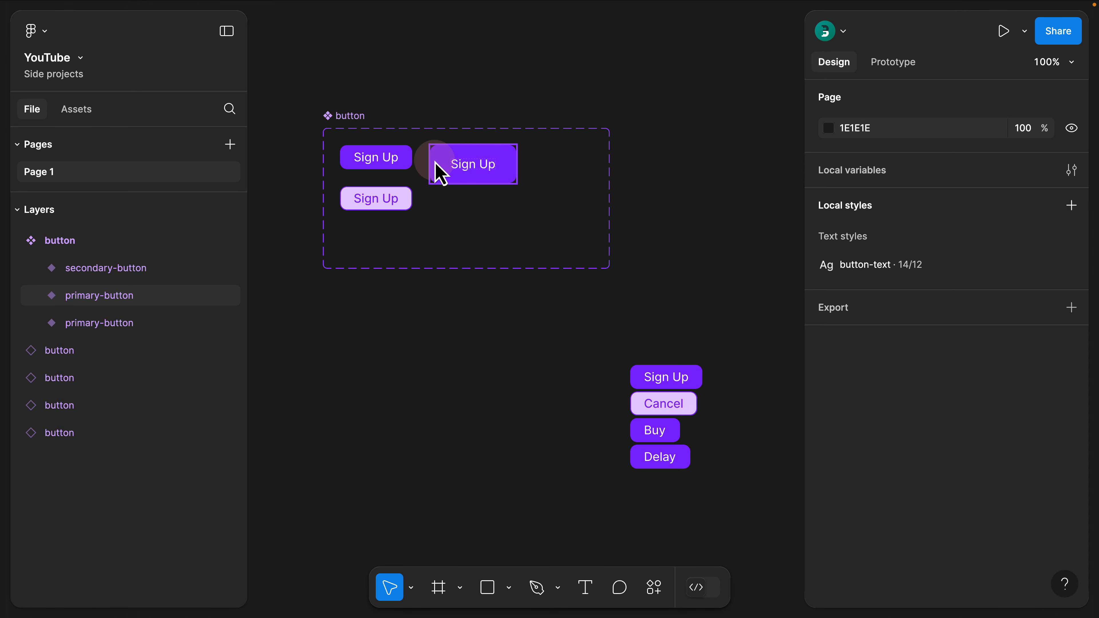
left_click(342, 123)
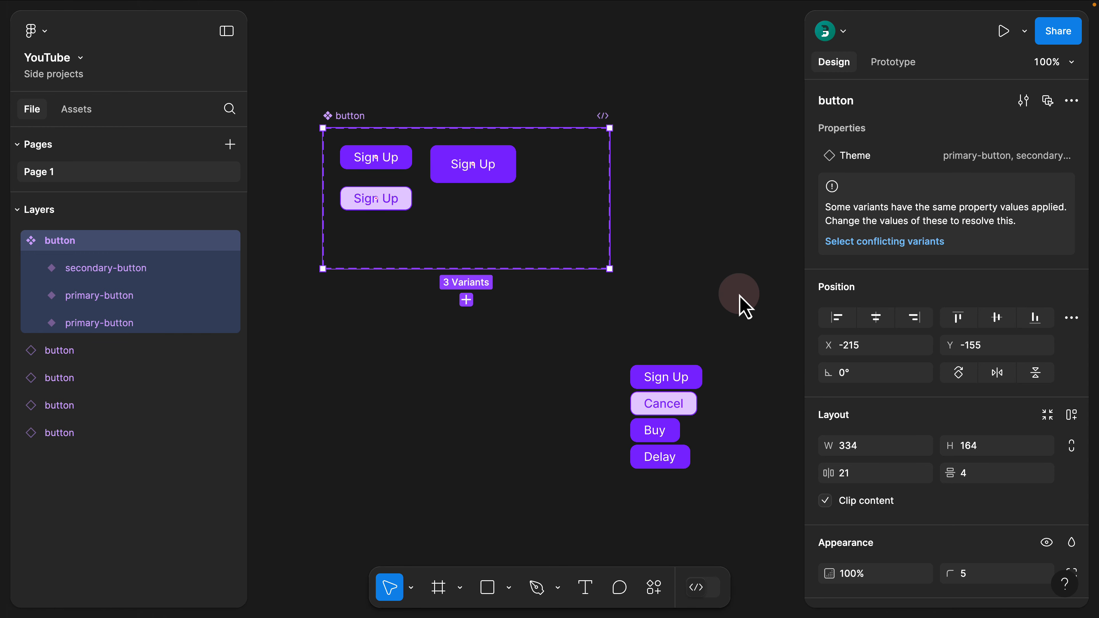
left_click(683, 376)
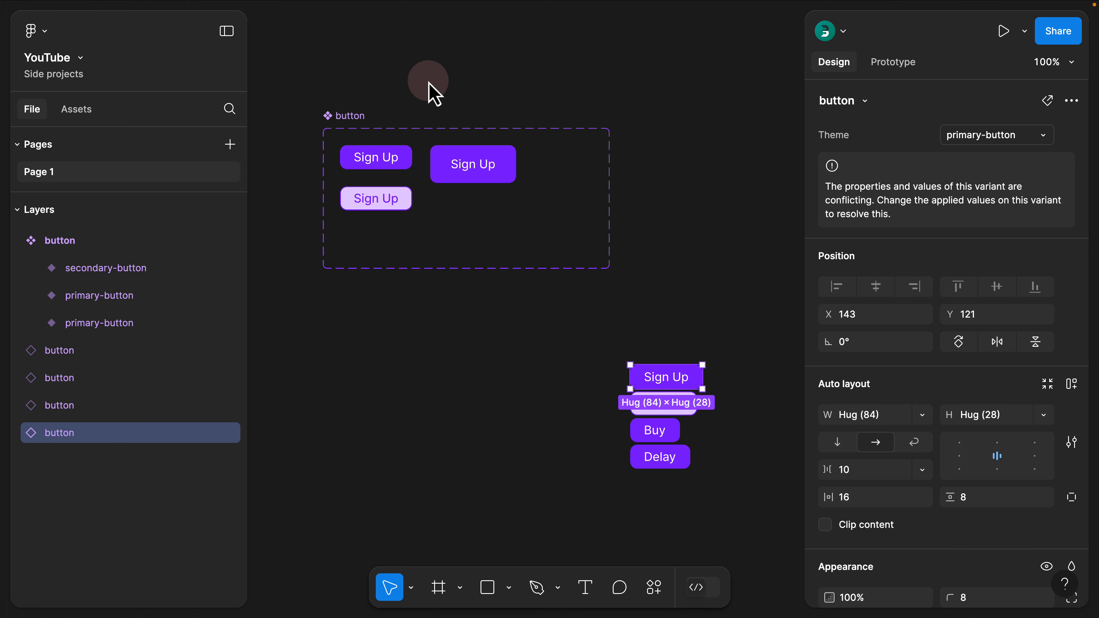
Create a variant property named Size with the value Small on the button component set
left_click(347, 117)
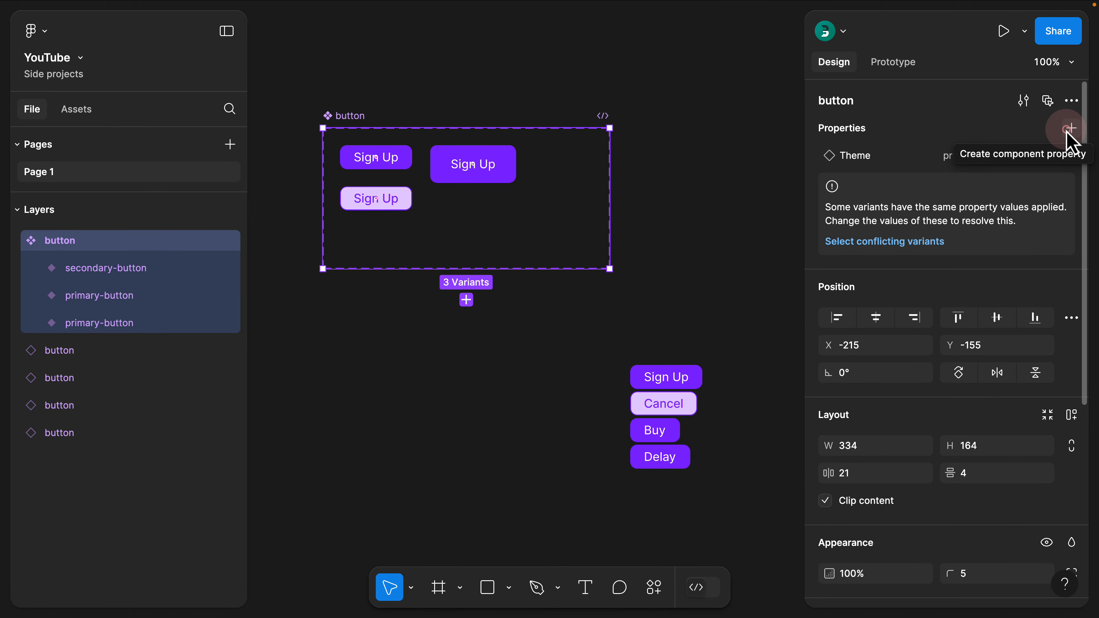
left_click(1069, 129)
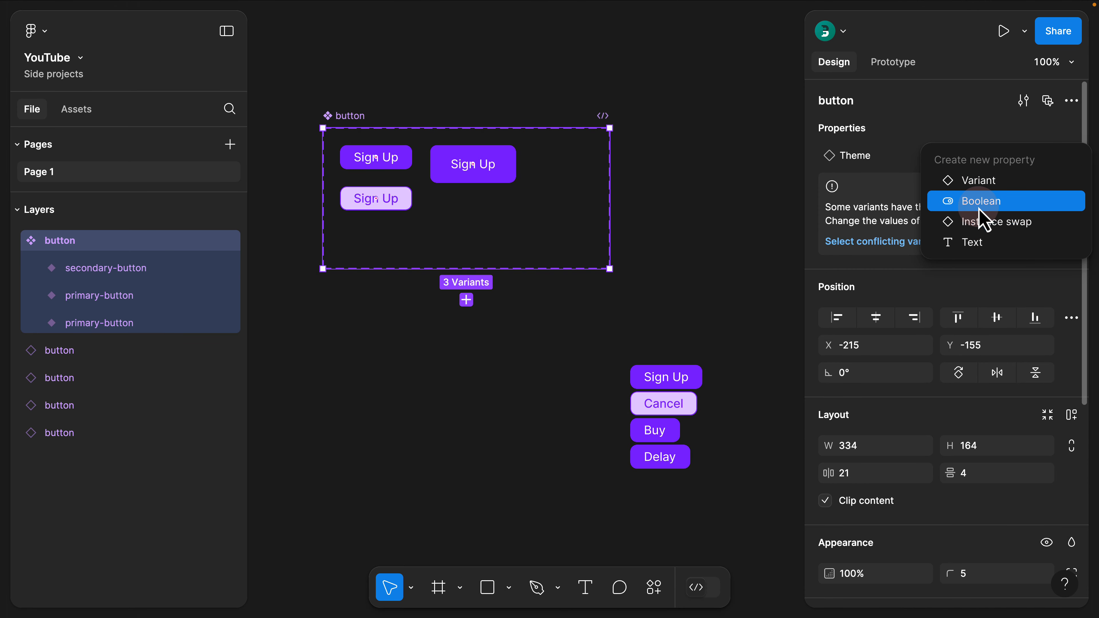
left_click(977, 190)
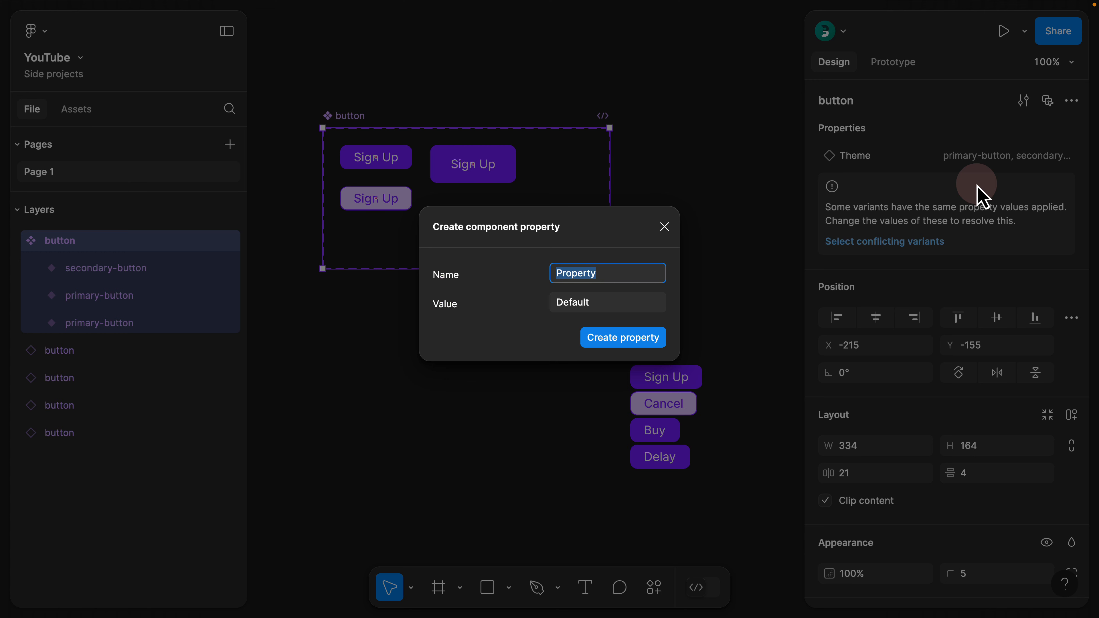
type("P")
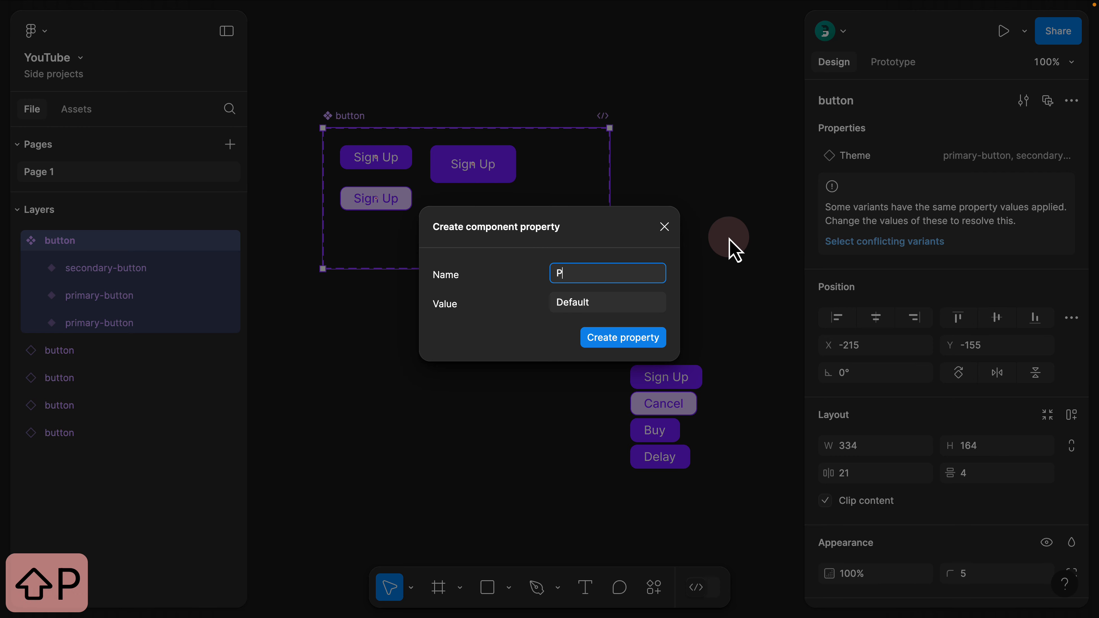
type("adding")
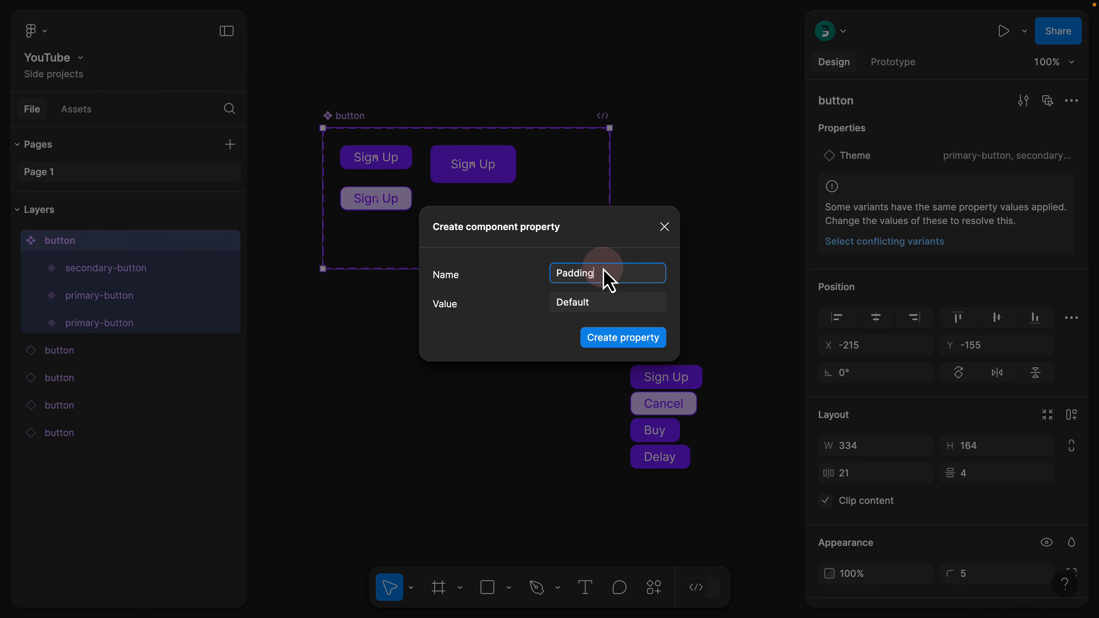
key("super+a")
type("Size")
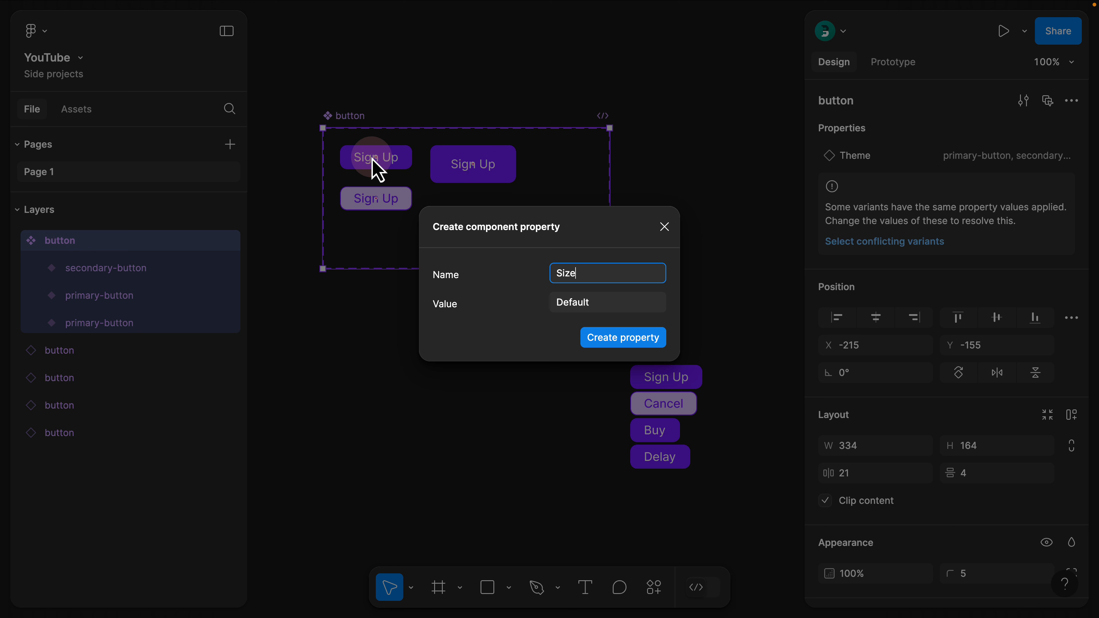
left_click(610, 312)
key("super+a")
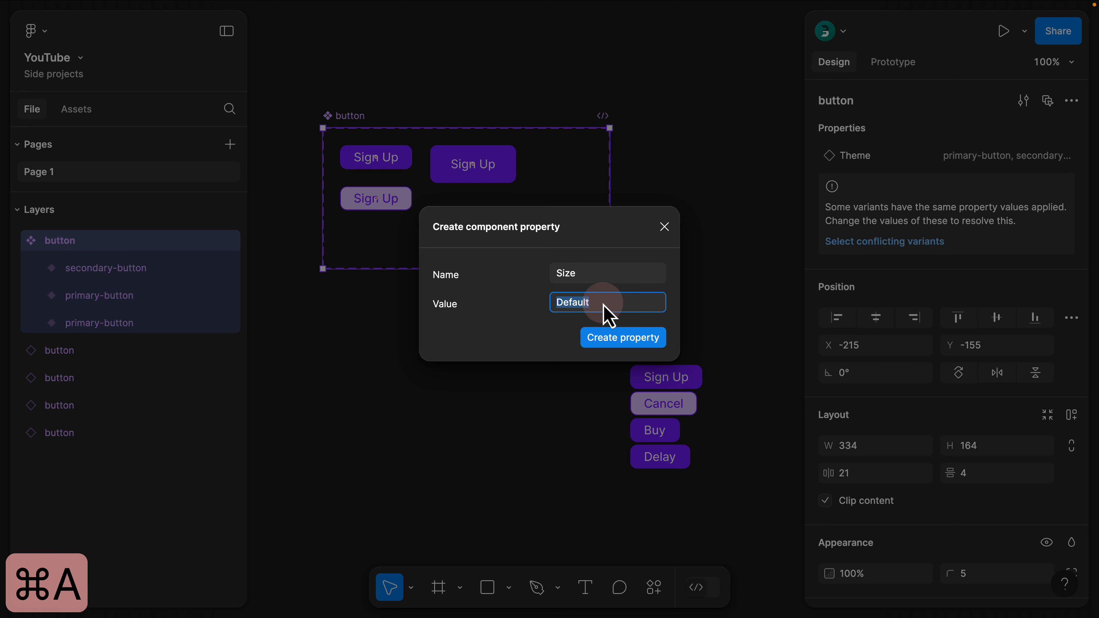
type("Small")
key("Return")
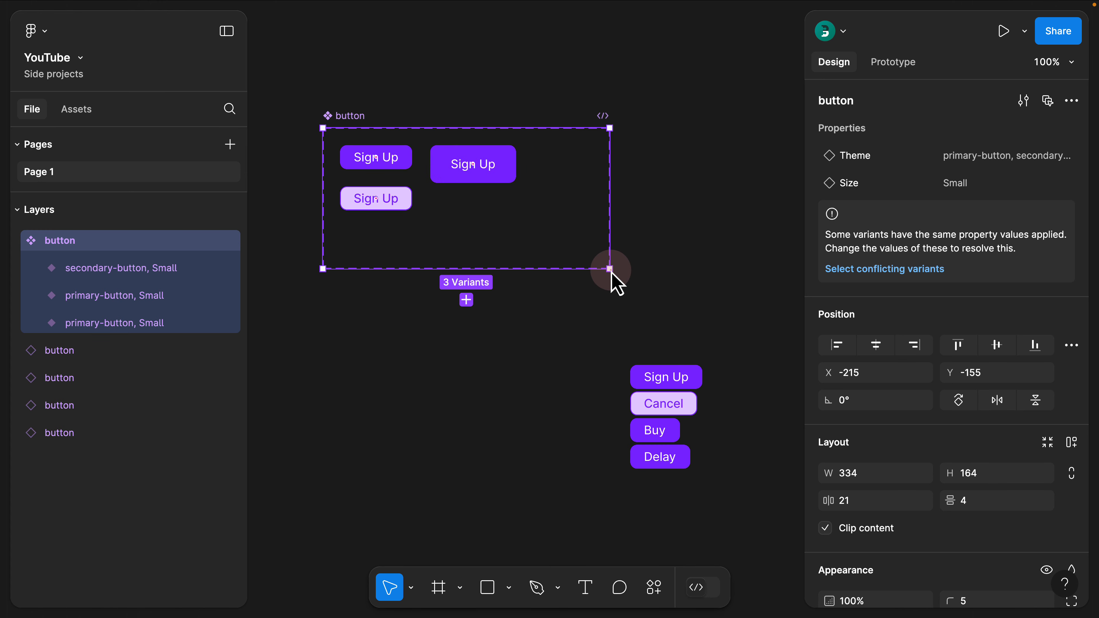
Enlarge the button component set in both directions and duplicate its larger primary-button variant
left_click_drag(610, 269, 685, 312)
left_click(507, 178)
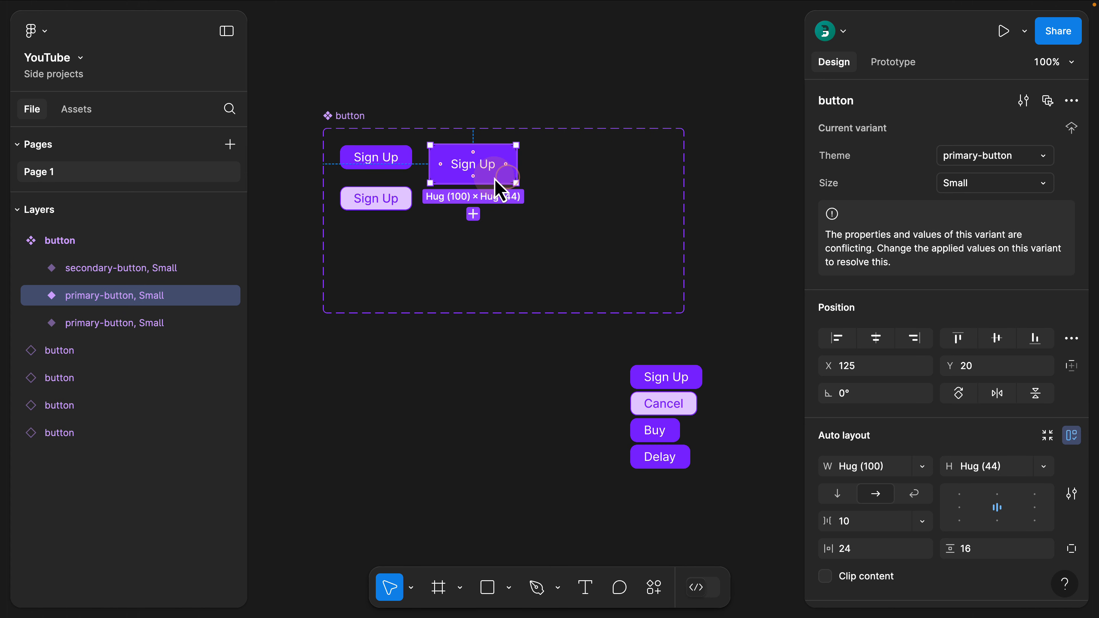
key("ctrl+d")
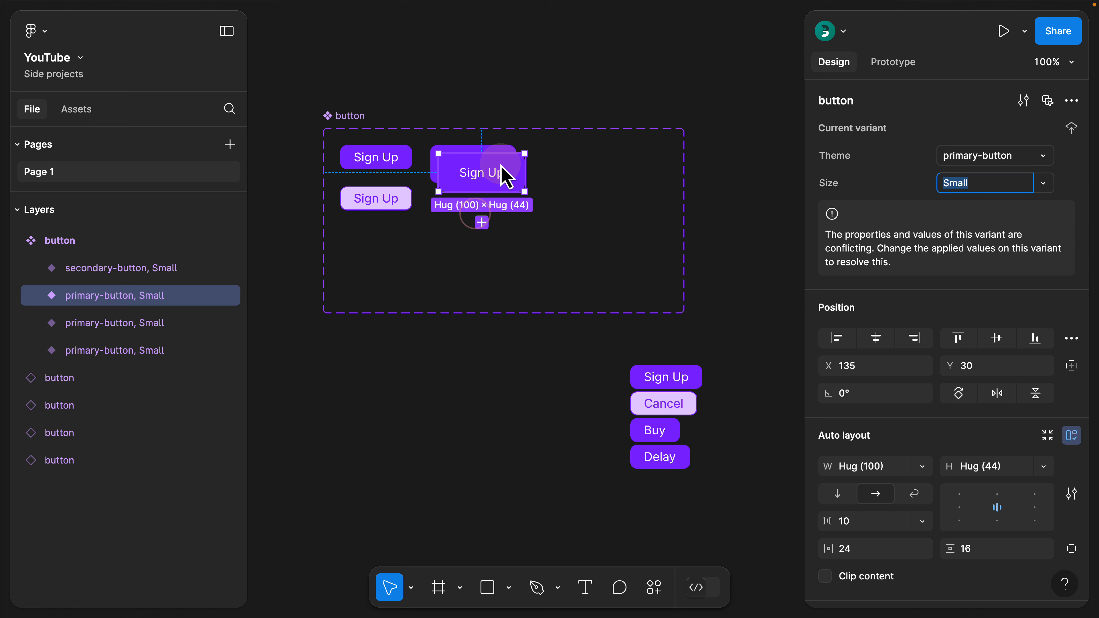
Place the duplicated primary-button variant beside the medium-sized one and set its padding to 32 horizontal and 24 vertical
left_click_drag(503, 157, 590, 157)
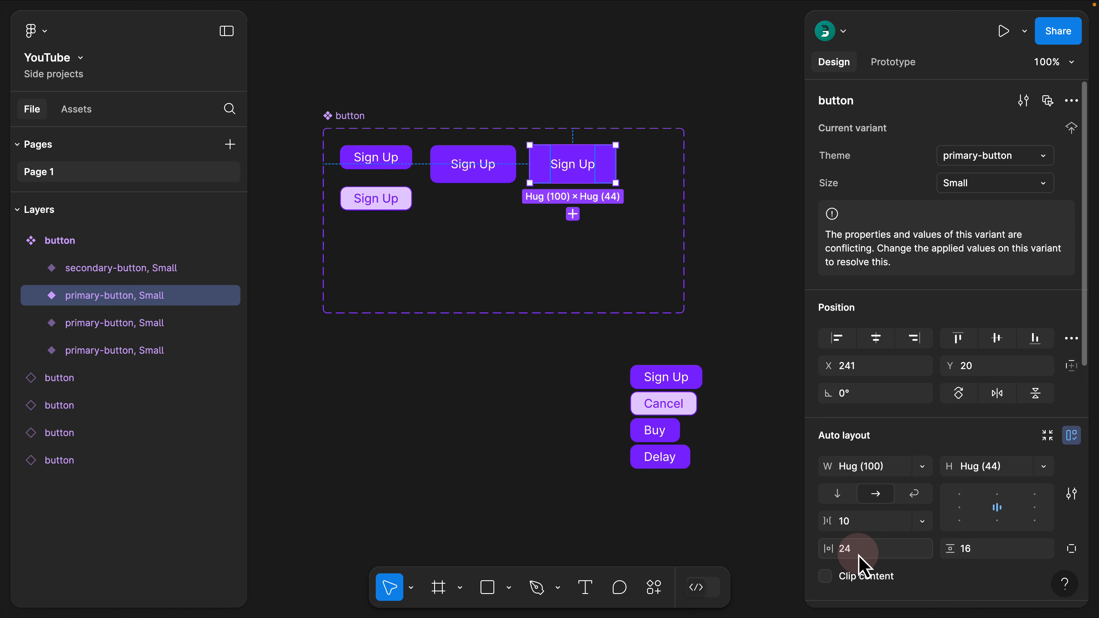
left_click(987, 554)
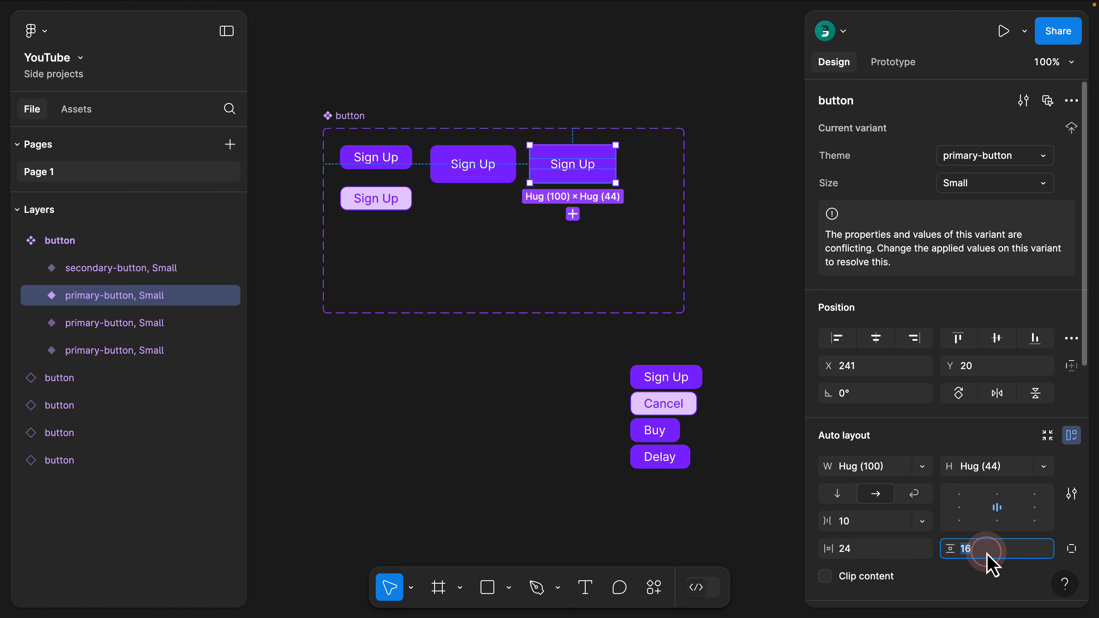
left_click(886, 551)
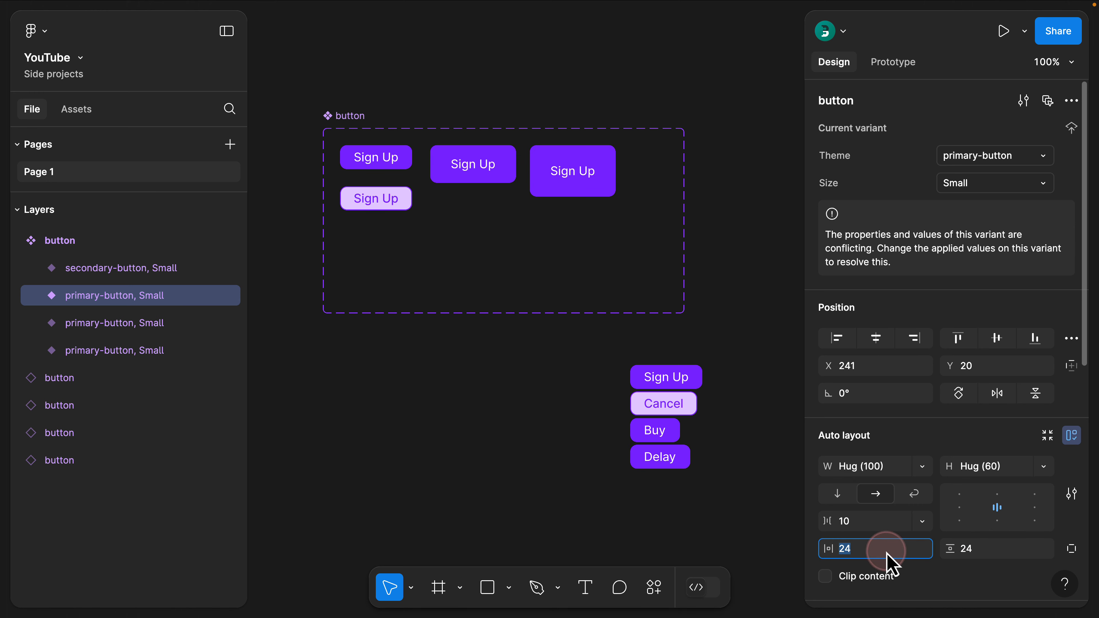
type("32")
key("Return")
left_click(573, 80)
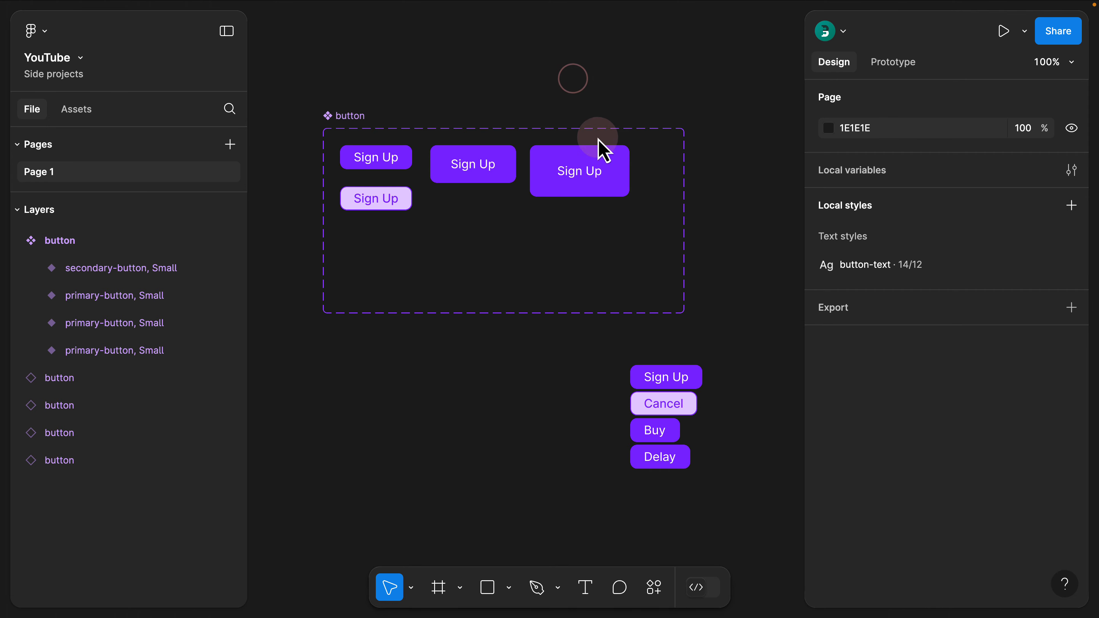
Move the secondary-button variant down within the component set and duplicate it twice to form a row of three
left_click_drag(386, 204, 476, 271)
left_click(381, 301)
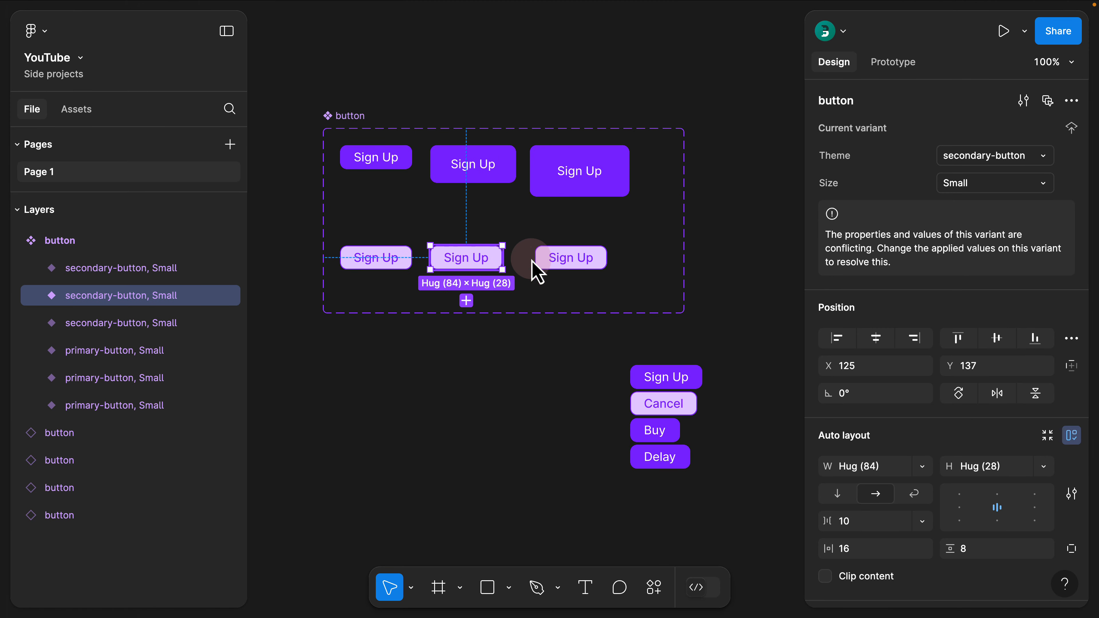
Set the middle secondary-button variant's padding to 24 horizontal and 16 vertical, matching the primary variant above it
left_click(463, 179)
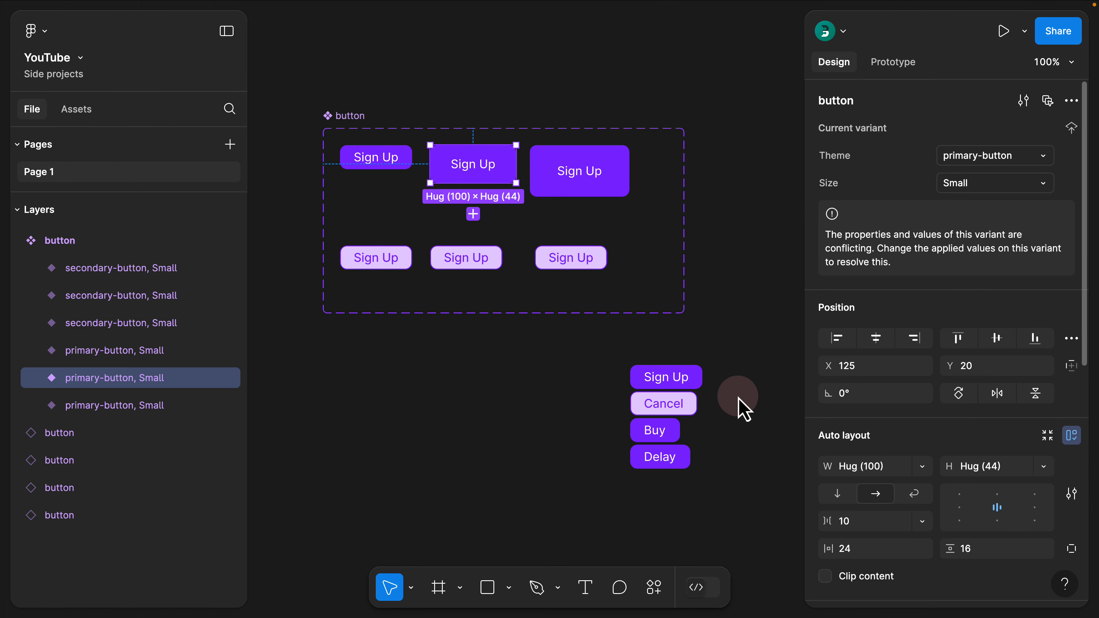
left_click(476, 265)
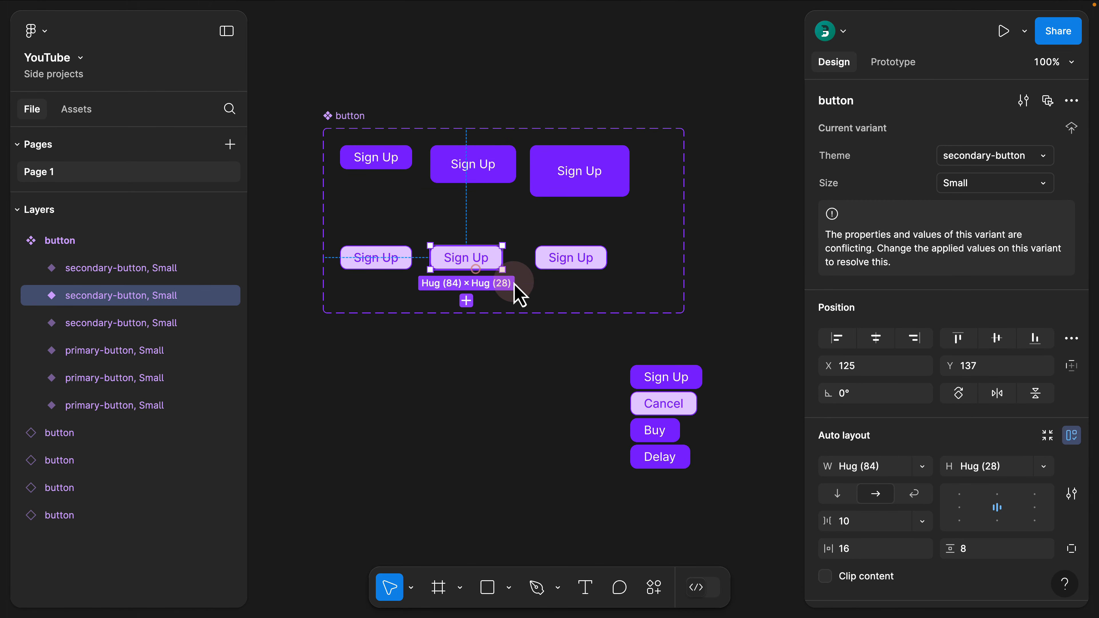
left_click(878, 552)
type("24")
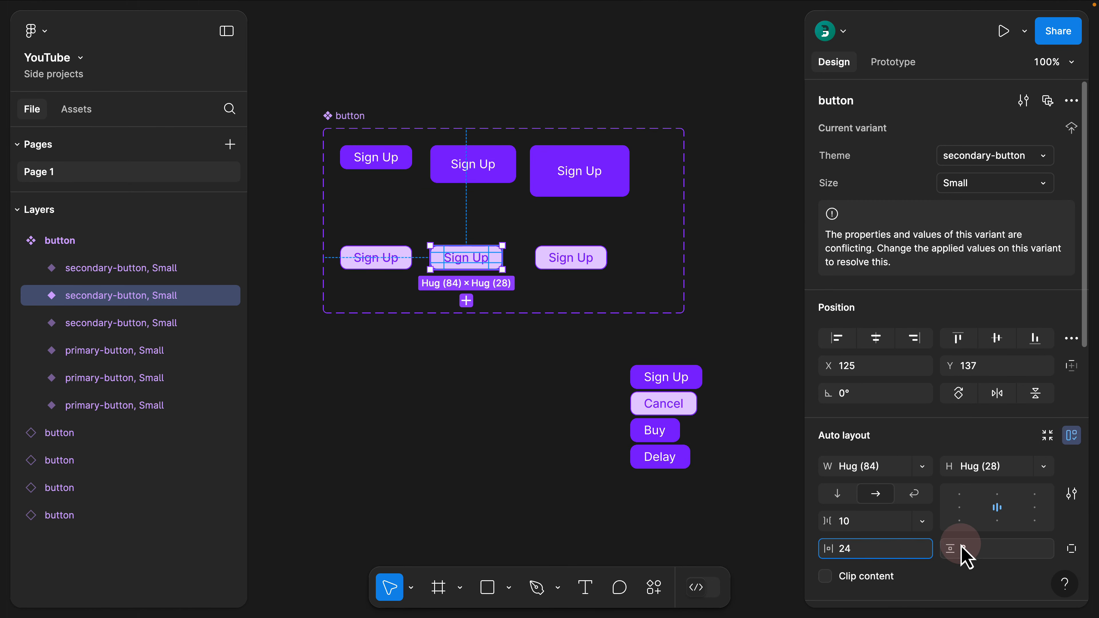
left_click(993, 549)
type("16")
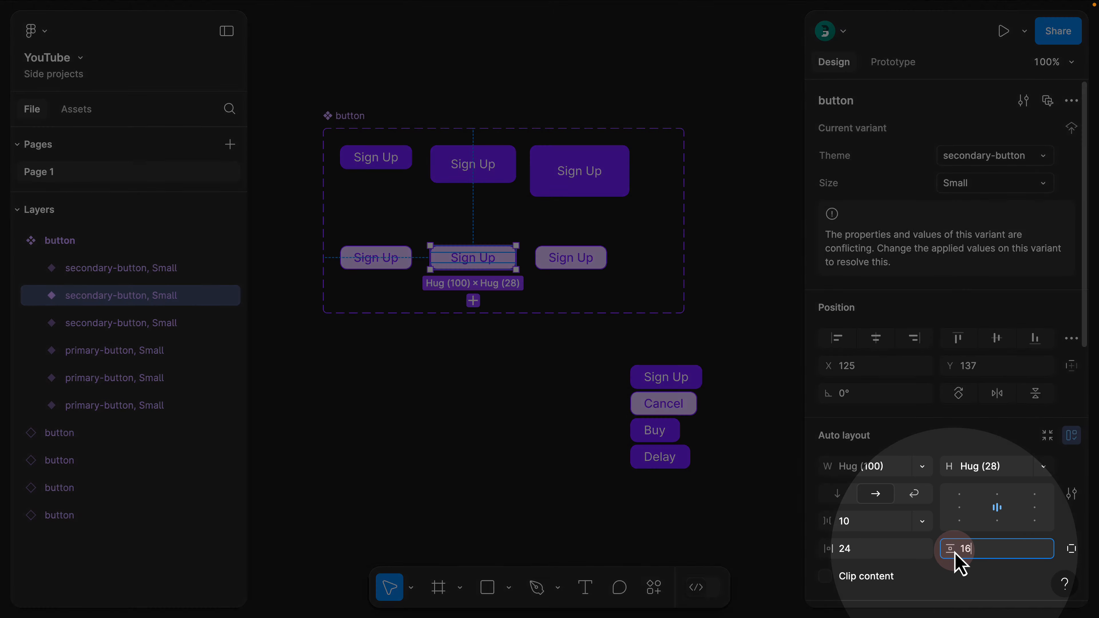
left_click(577, 374)
Set the third secondary-button variant's padding to 32 horizontal and 24 vertical, matching the largest primary variant
left_click(590, 178)
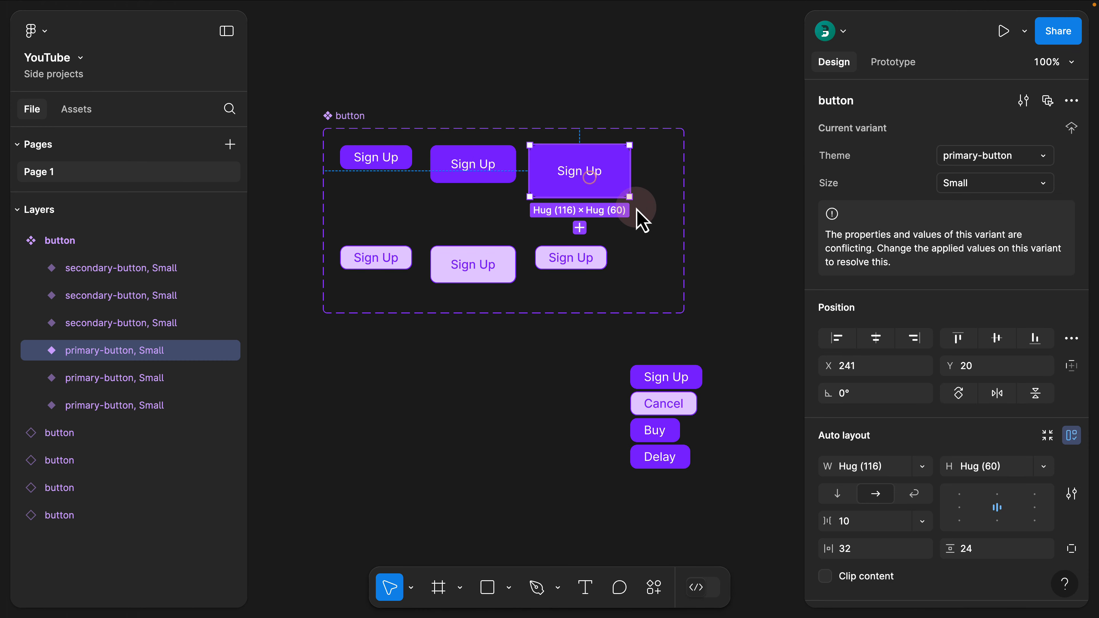
scroll(867, 404, "down", 3)
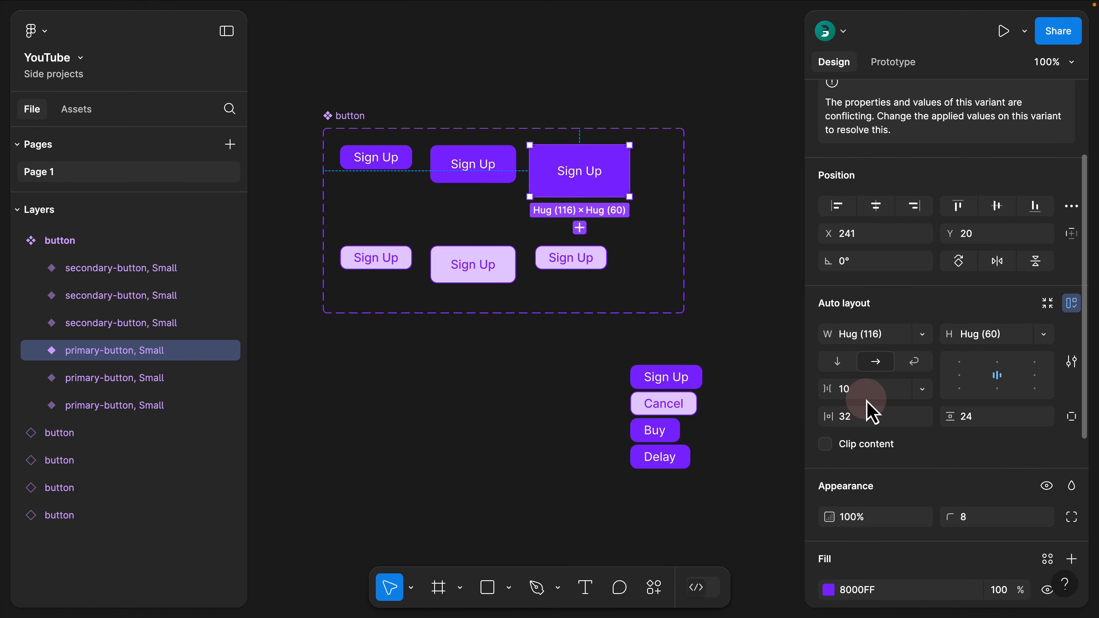
left_click(595, 266)
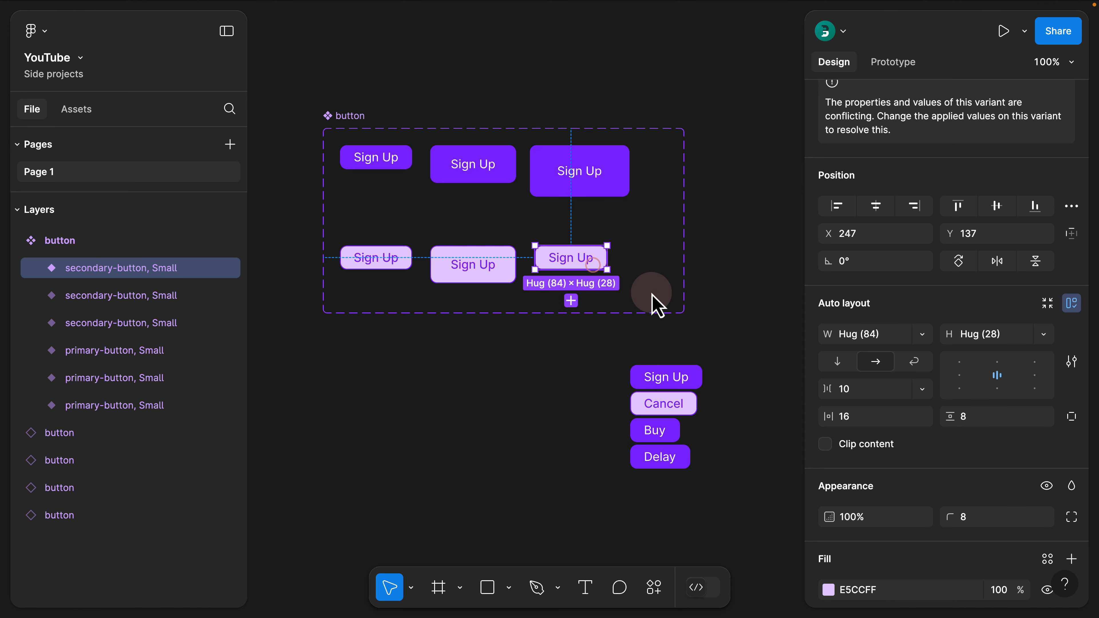
left_click(855, 416)
left_click(976, 423)
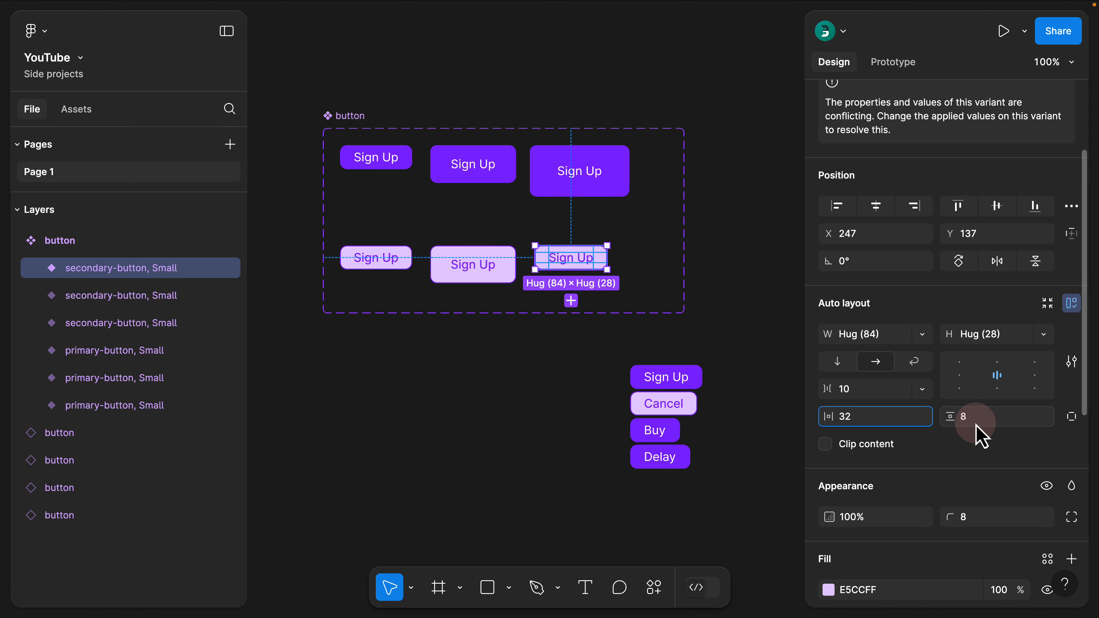
key("Return")
left_click(492, 351)
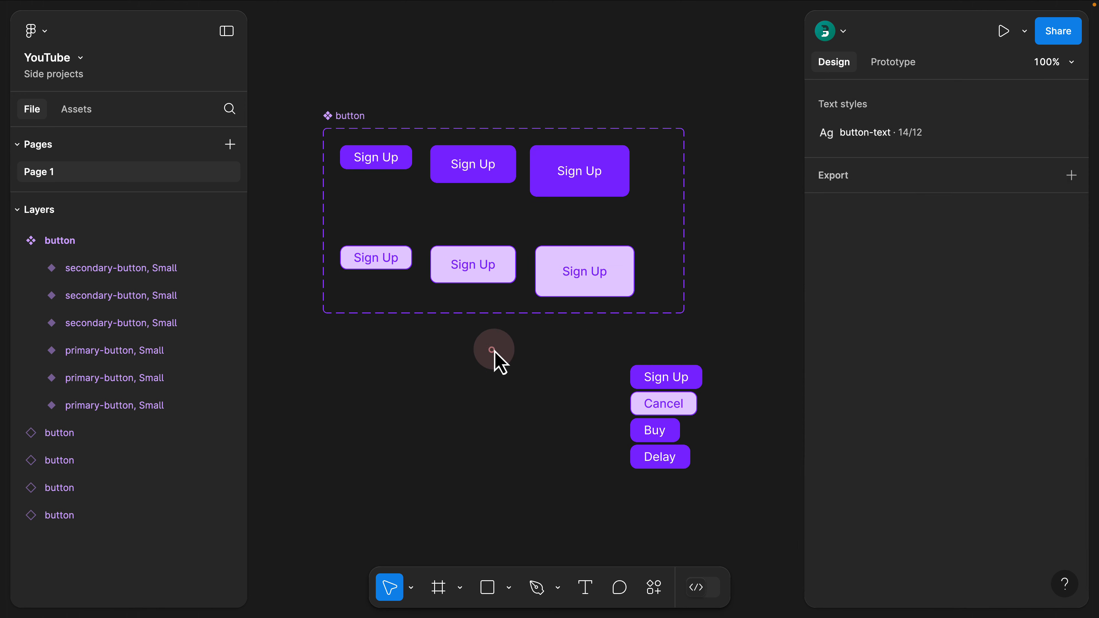
Move the button component set up and to the left, and move the four button instances farther to its right
left_click_drag(345, 128, 327, 99)
left_click_drag(568, 338, 704, 498)
left_click_drag(681, 415, 761, 360)
left_click(719, 257)
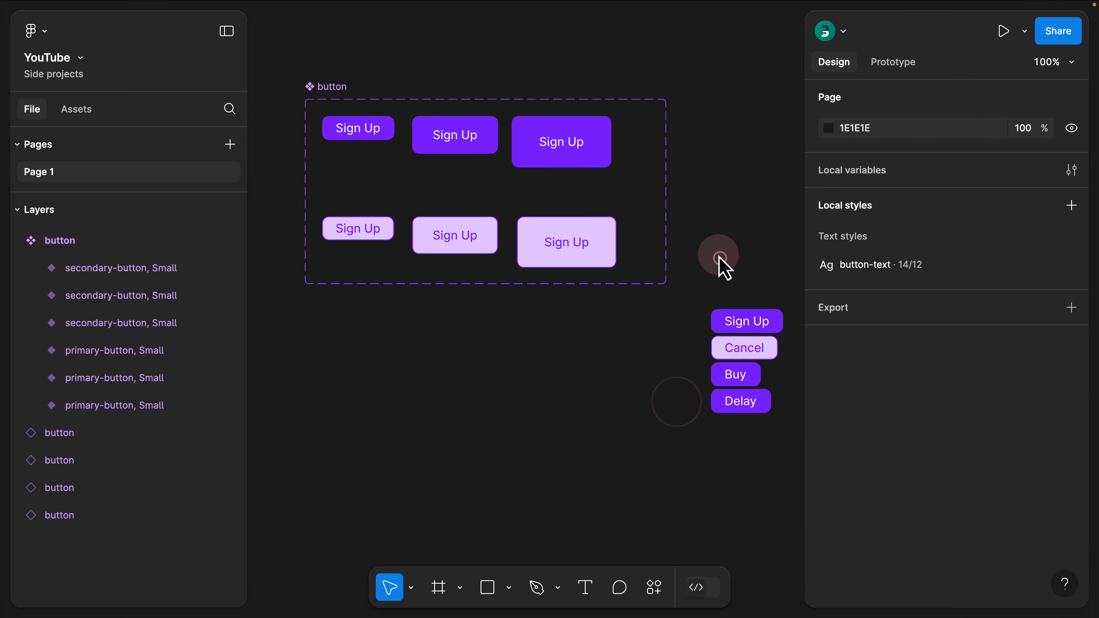
scroll(718, 243, "down", 1)
left_click_drag(734, 241, 623, 381)
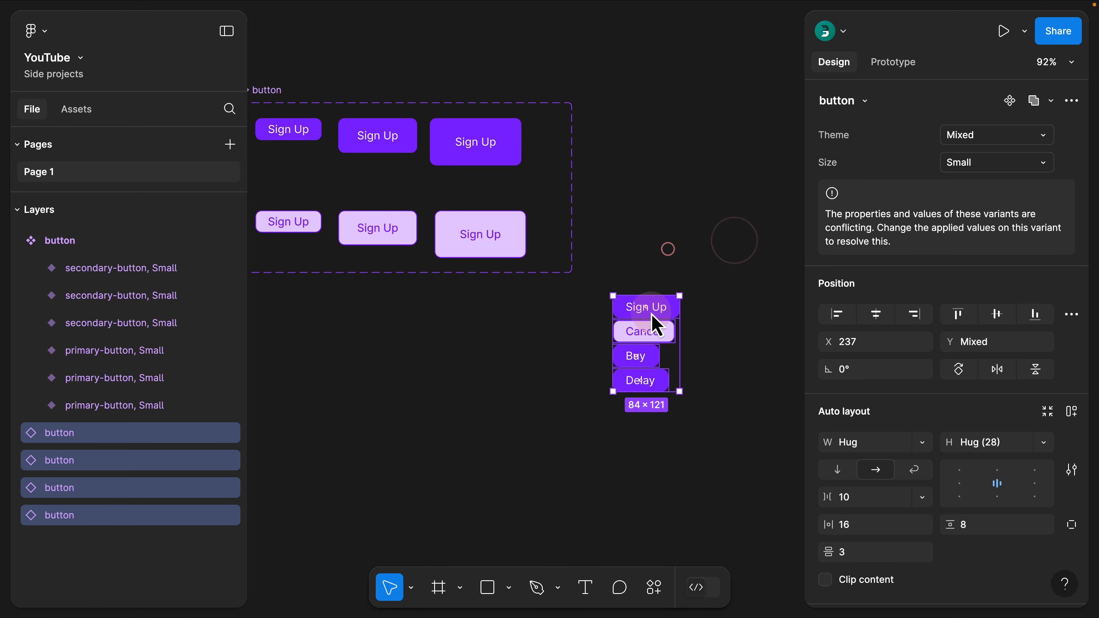
left_click_drag(652, 310, 751, 288)
left_click(682, 216)
scroll(675, 210, "down", 1)
left_click_drag(619, 180, 673, 194)
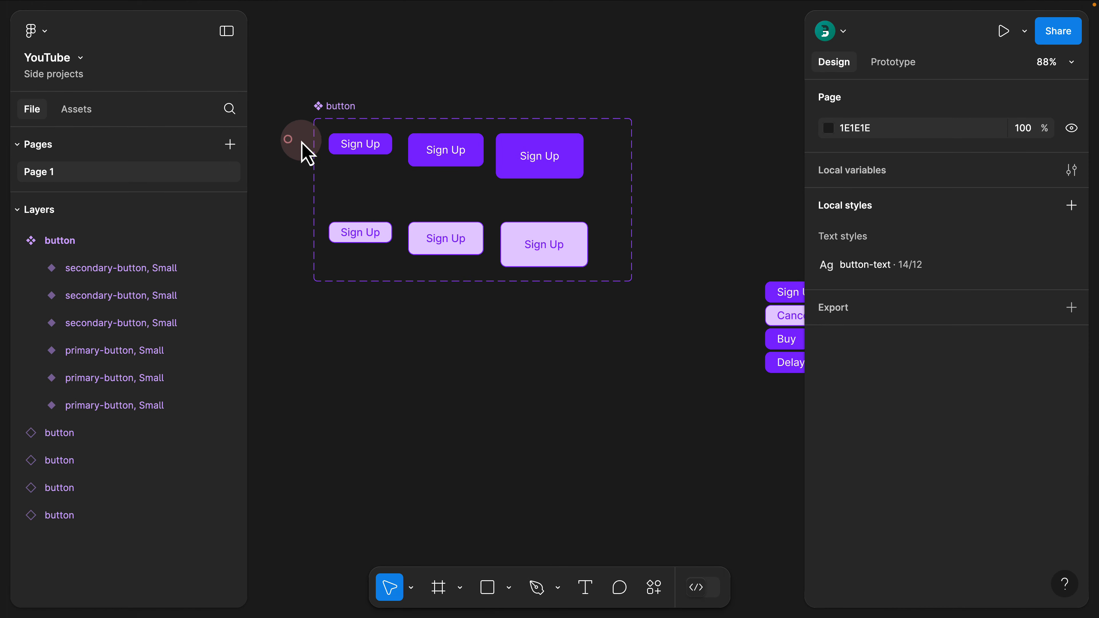
Examine the shared Theme and Size values of the primary-button row and of the secondary-button row
left_click_drag(301, 145, 556, 202)
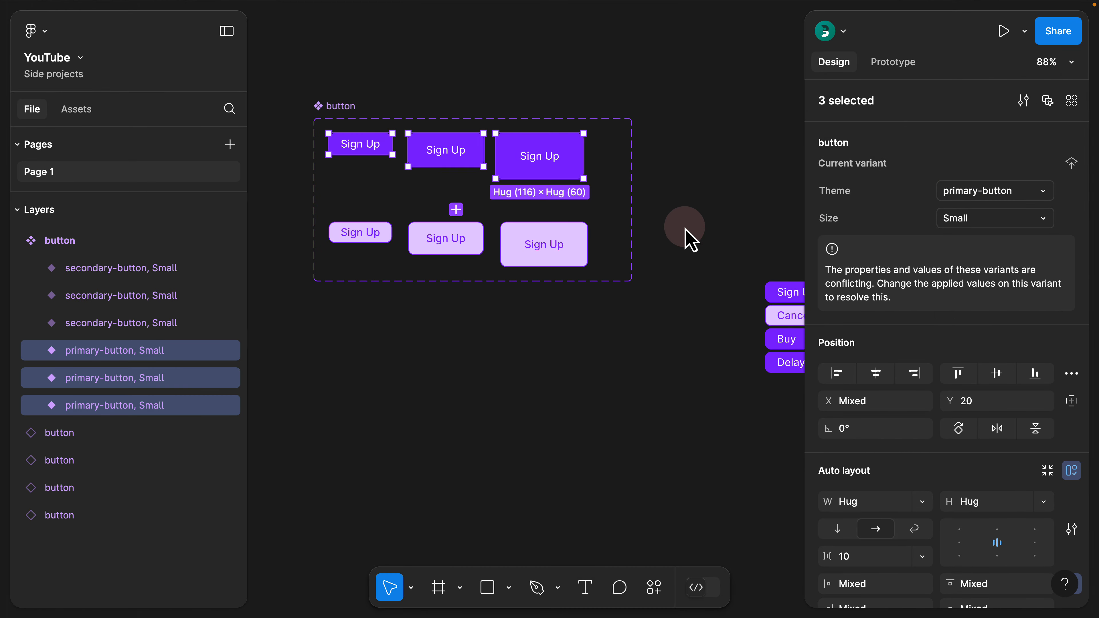
left_click_drag(663, 297, 307, 229)
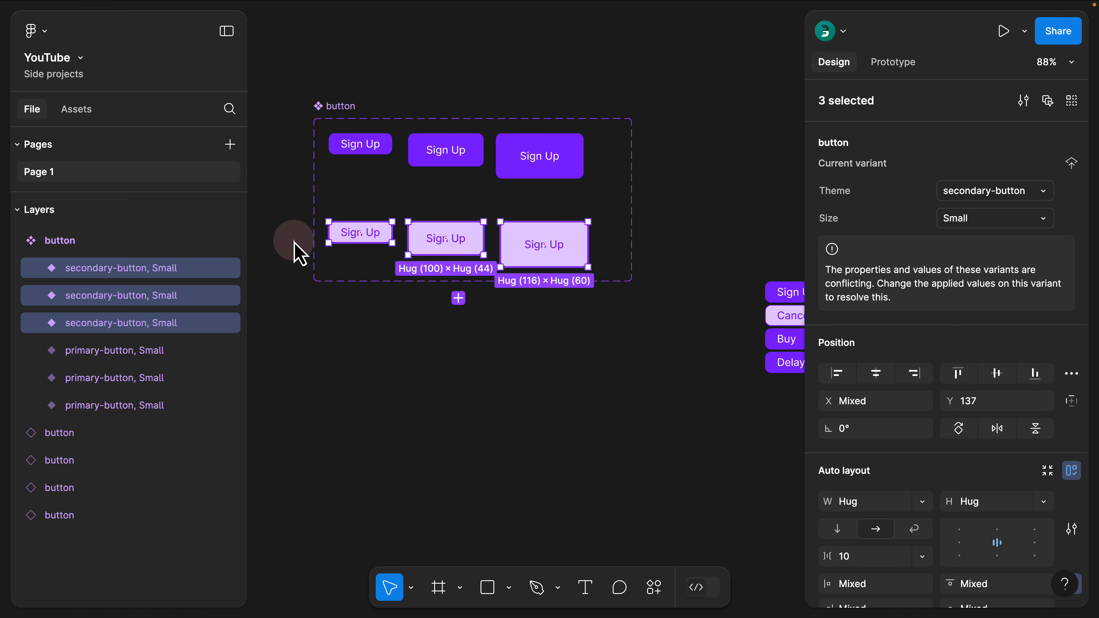
left_click(294, 242)
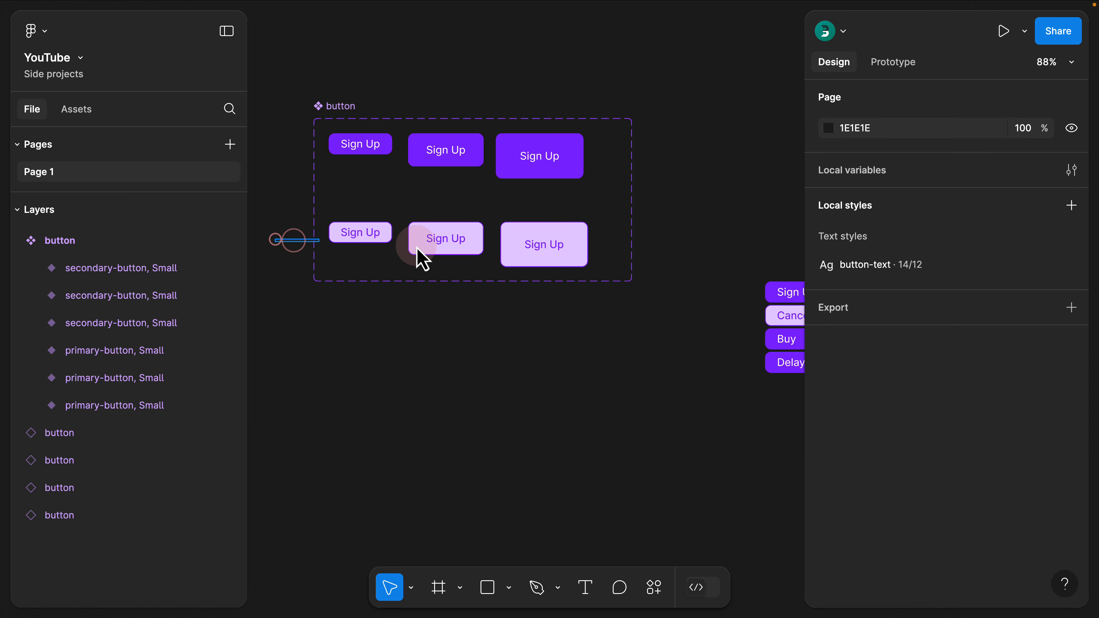
left_click_drag(422, 260, 544, 262)
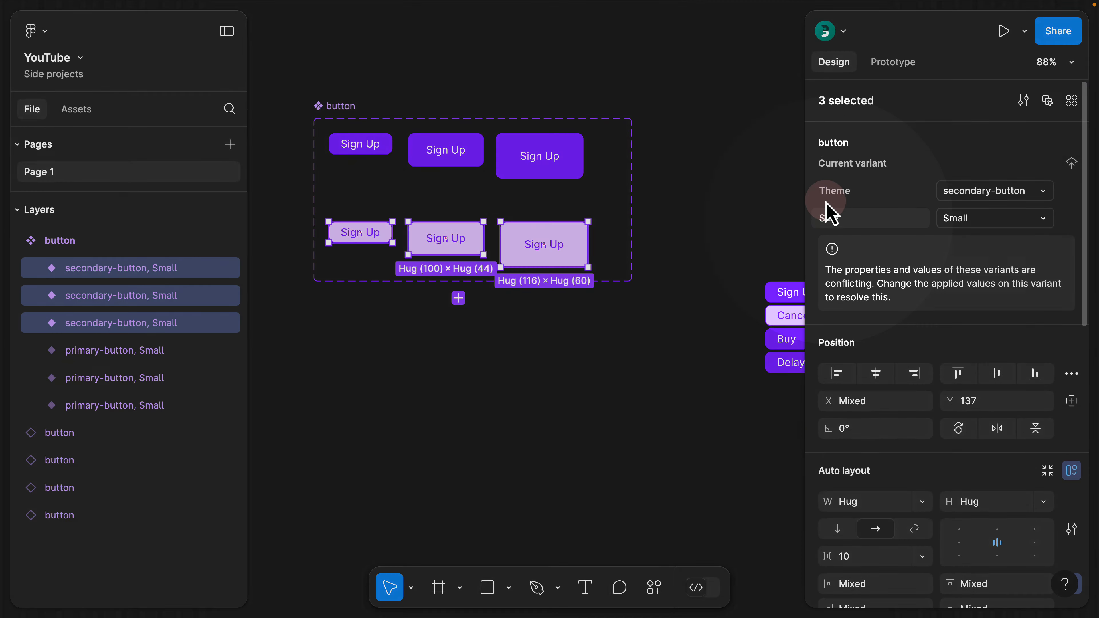
Set the Size property of the largest primary and secondary variants to Large
left_click_drag(672, 84, 533, 328)
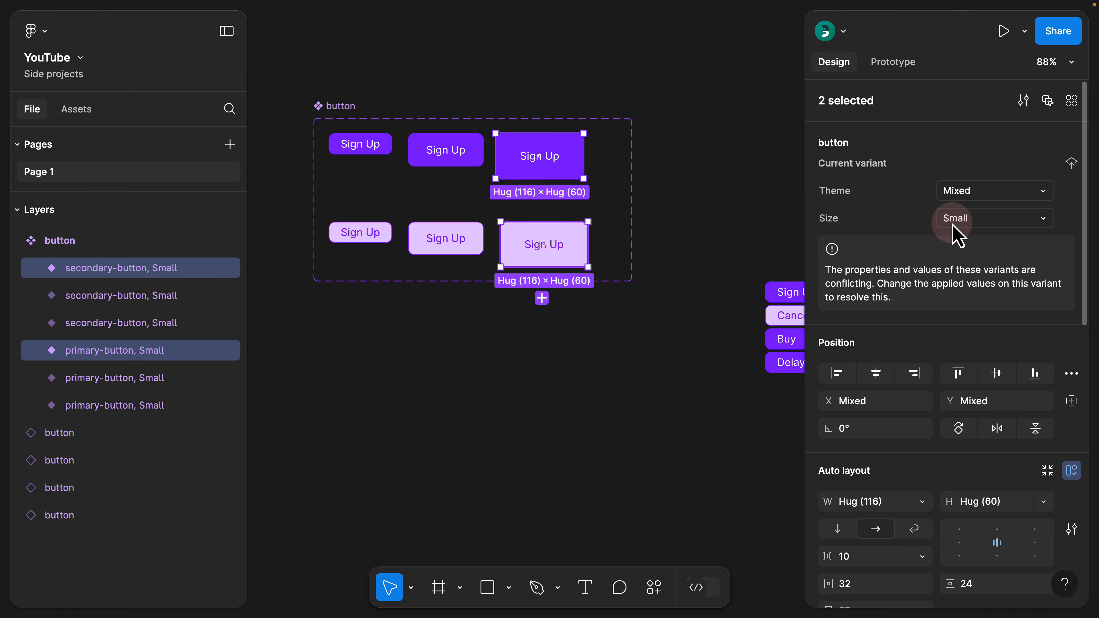
type("Lar")
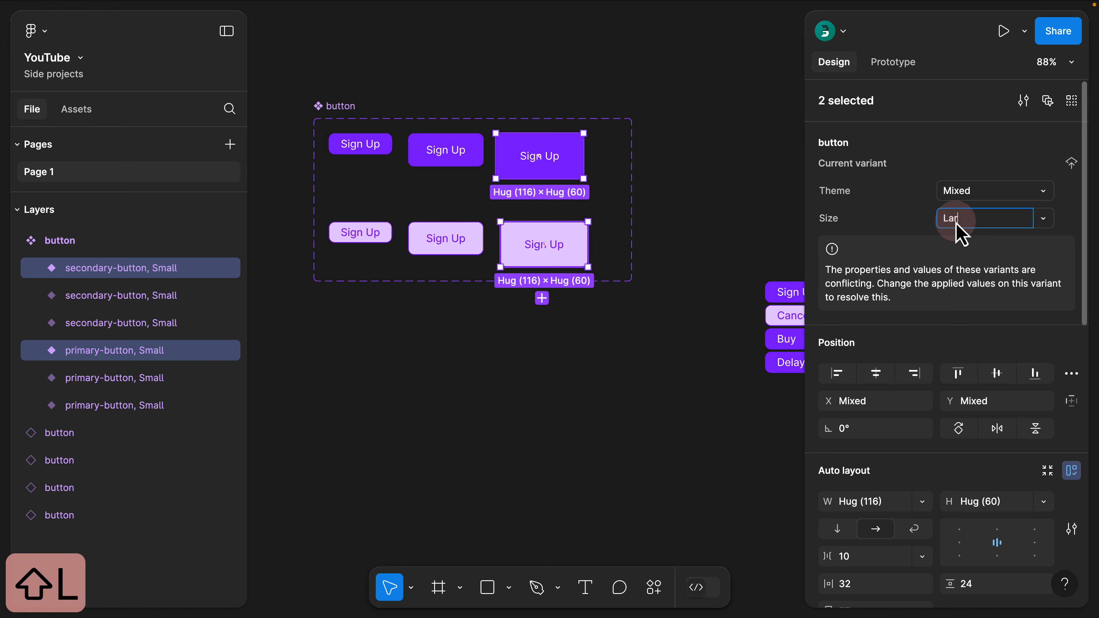
type("ge")
key("Return")
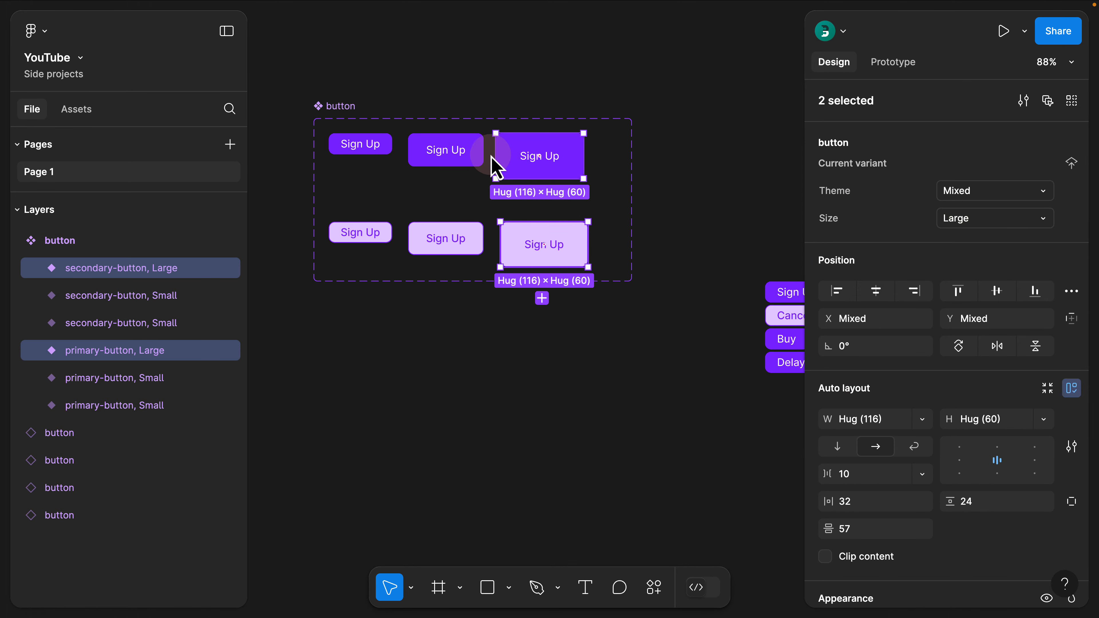
Set the Size property of the middle primary and secondary variants to Medium
left_click_drag(473, 111, 447, 277)
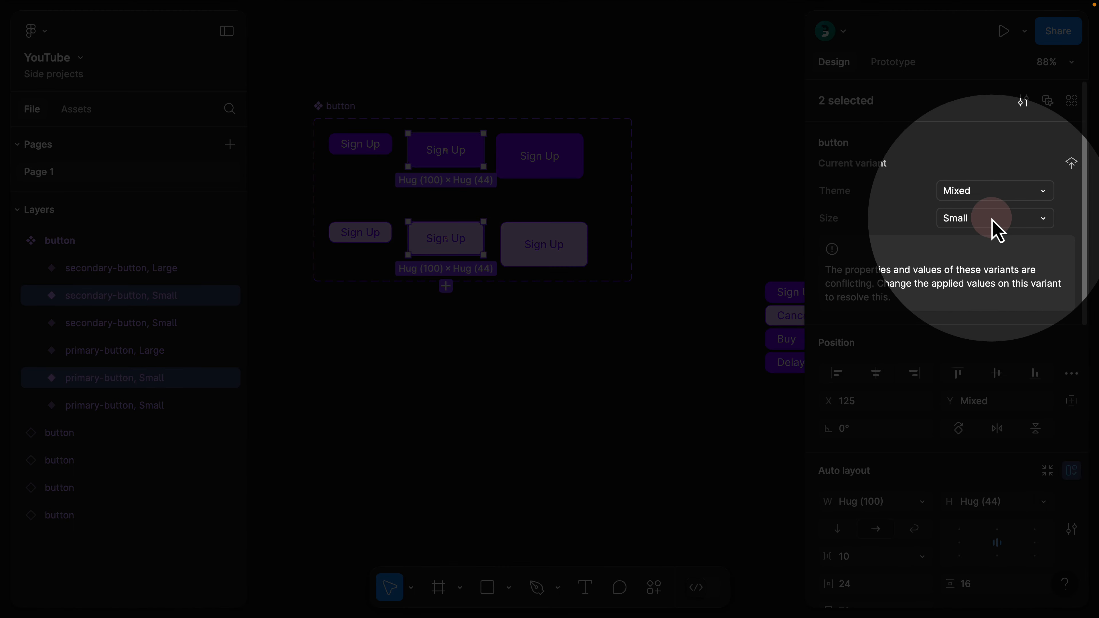
left_click(994, 220)
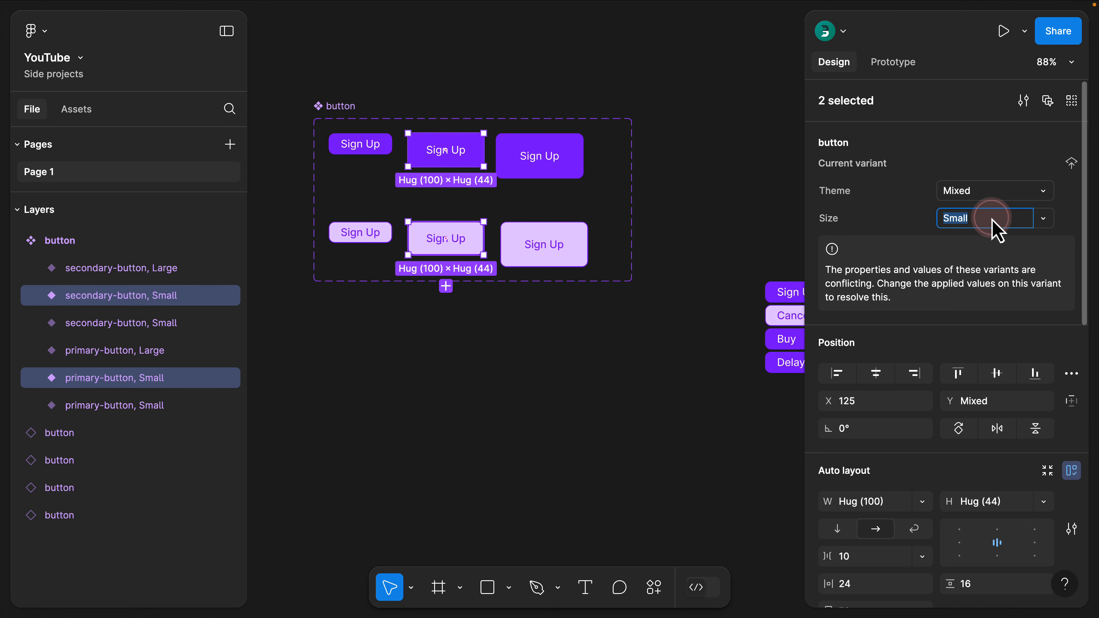
type("Medi")
type("um")
left_click(386, 102)
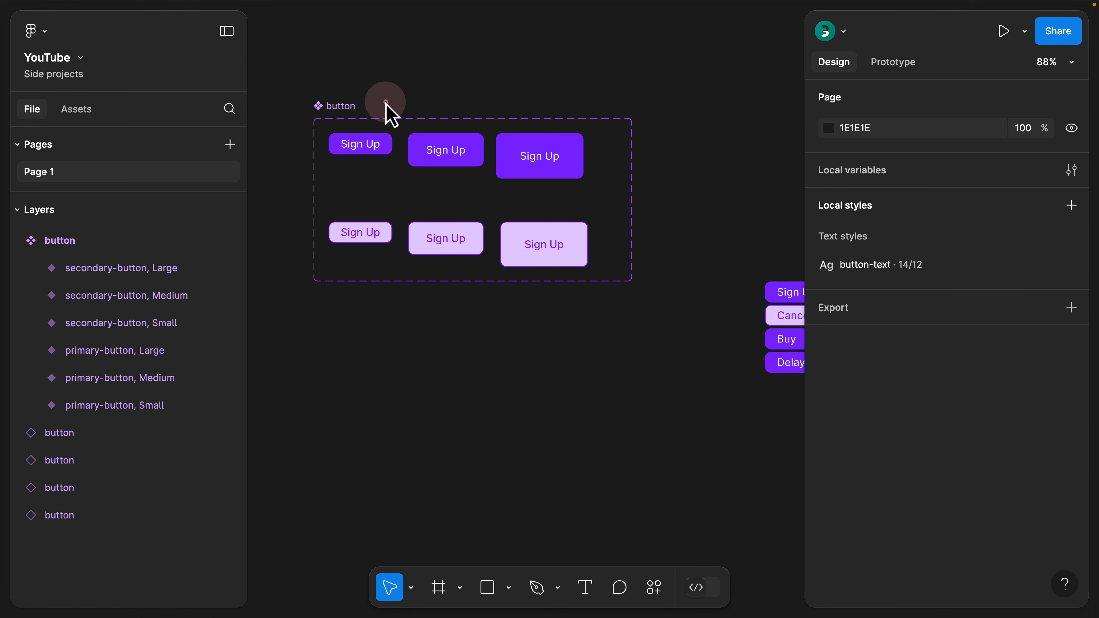
Set the Size values of both themes to sm for the smallest variants, md for the middle ones and lg for the largest
left_click_drag(386, 102, 339, 275)
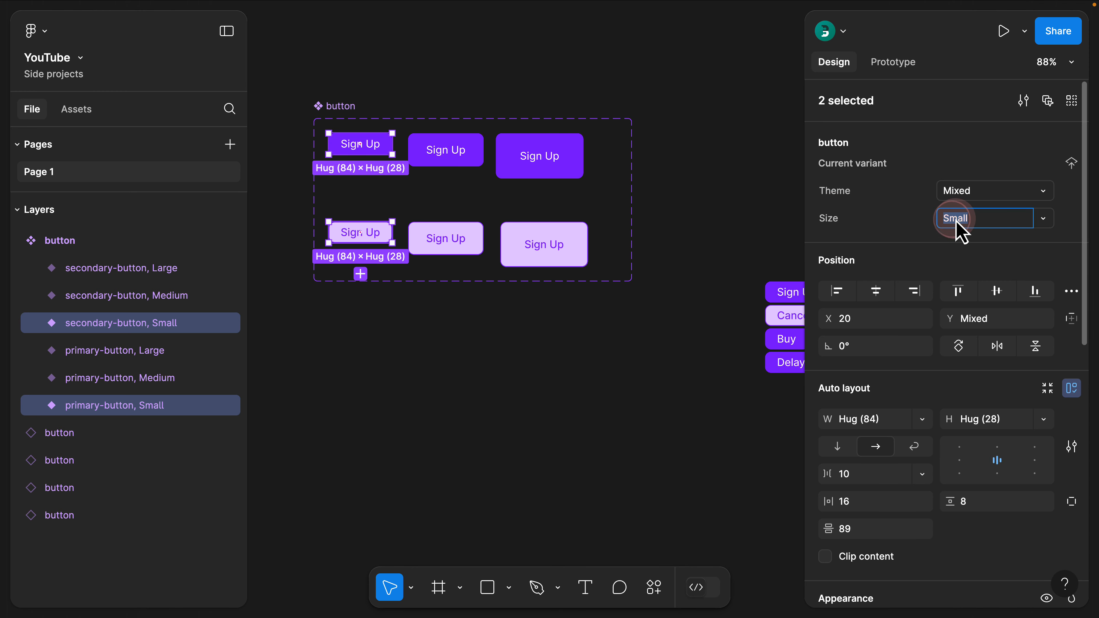
left_click(446, 150)
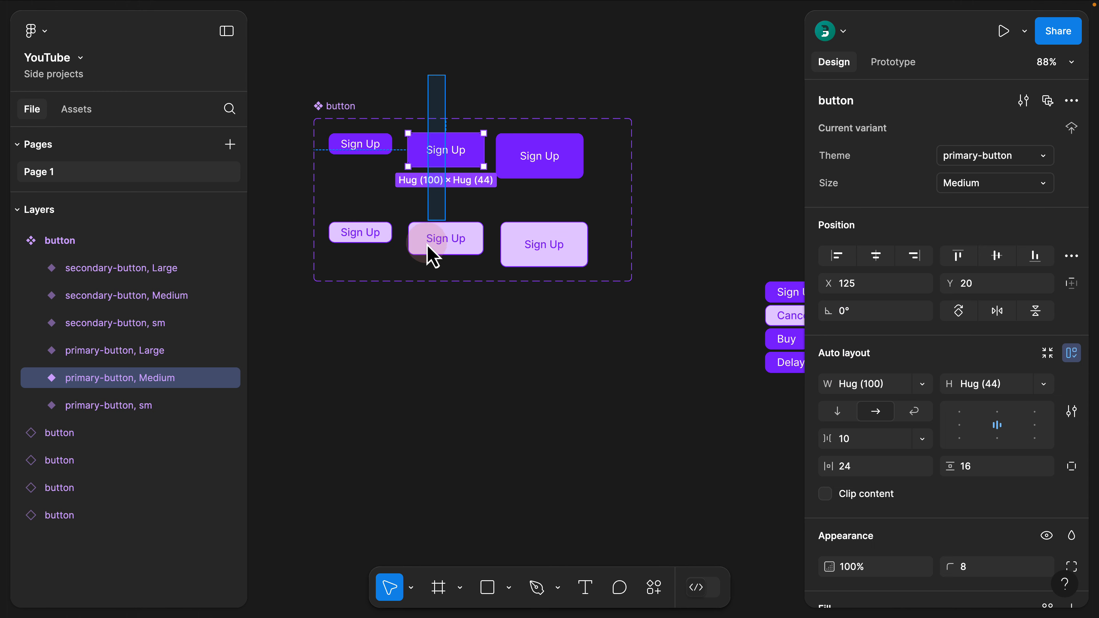
left_click(430, 251, "shift")
left_click(966, 225)
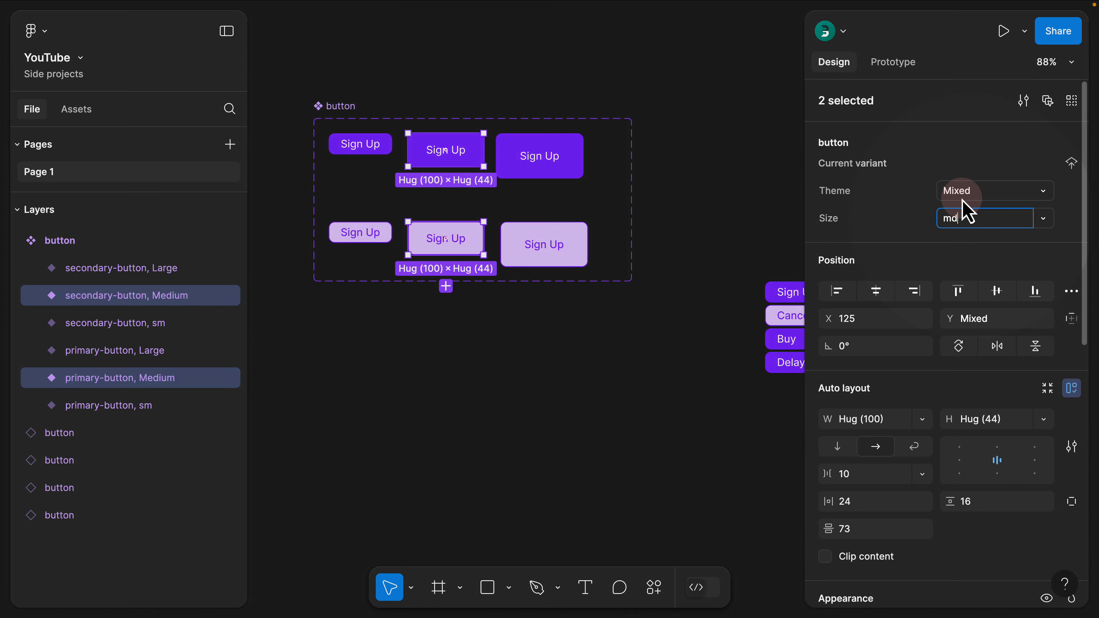
left_click_drag(638, 89, 558, 255)
left_click(974, 218)
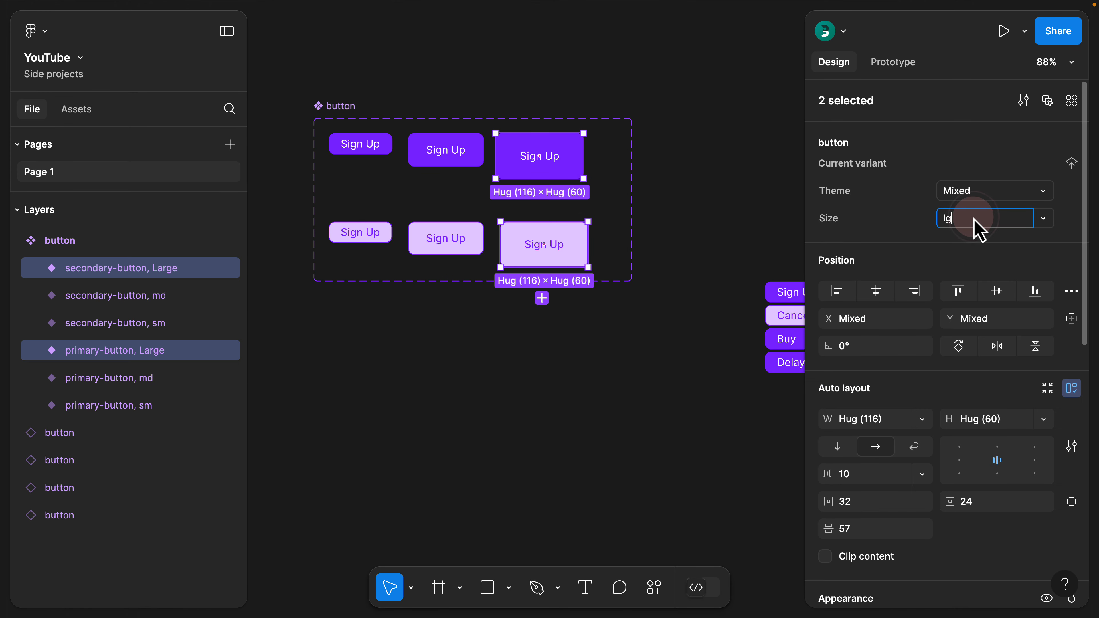
type("lg")
left_click(688, 92)
Move the Sign Up button instance up, away from the Cancel, Buy and Delay instances, and set its Size to lg
scroll(545, 179, "right", 6)
scroll(544, 179, "down", 2)
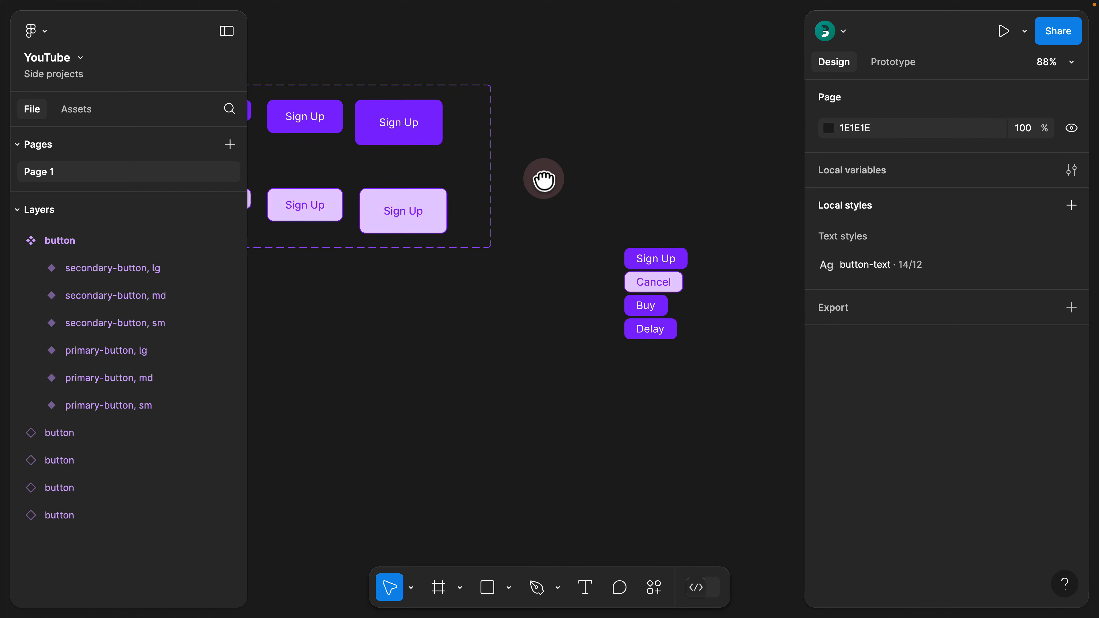
left_click(524, 227)
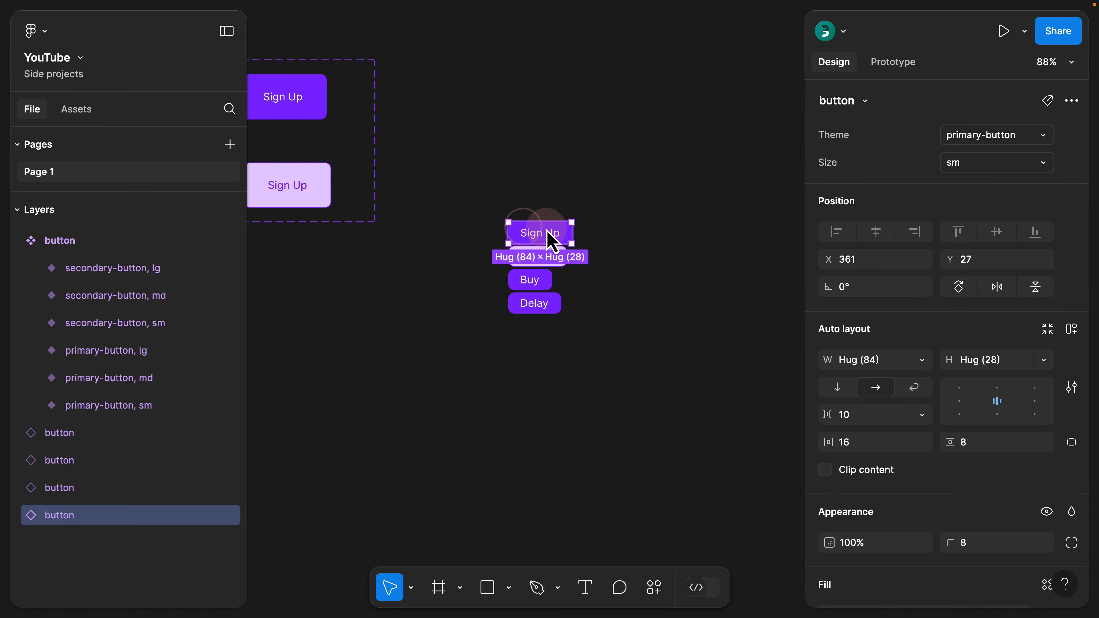
left_click_drag(544, 233, 544, 193)
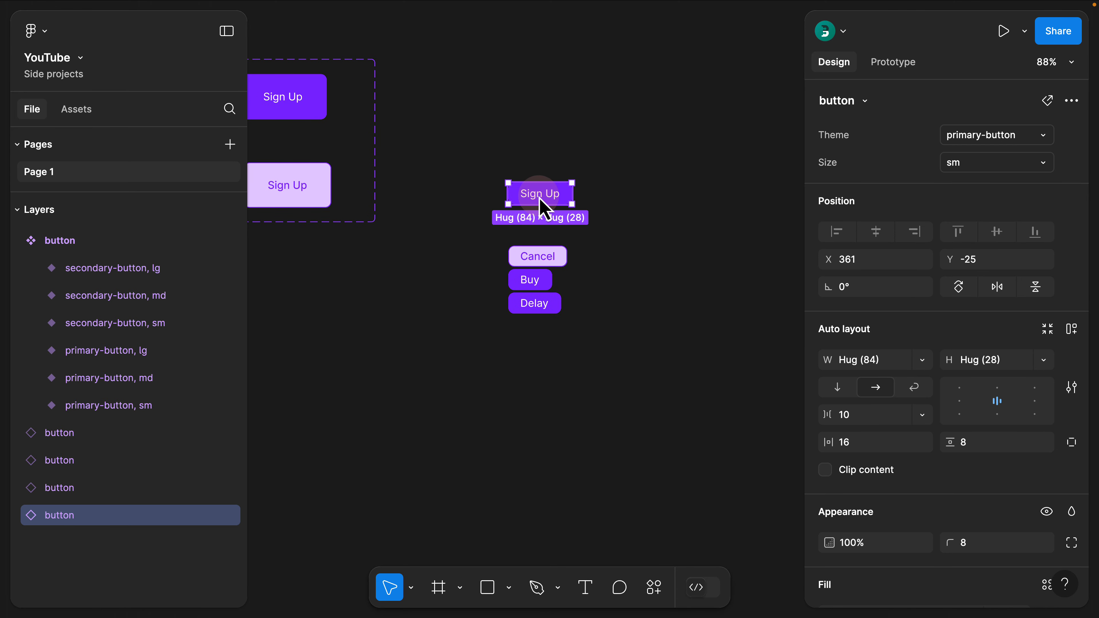
left_click(959, 163)
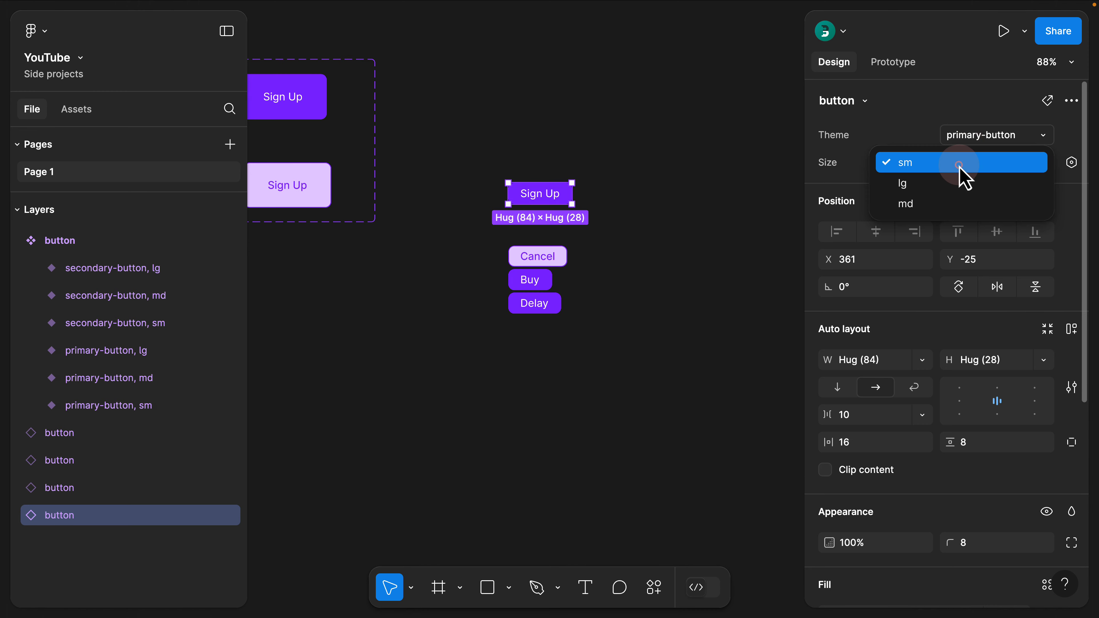
left_click(932, 184)
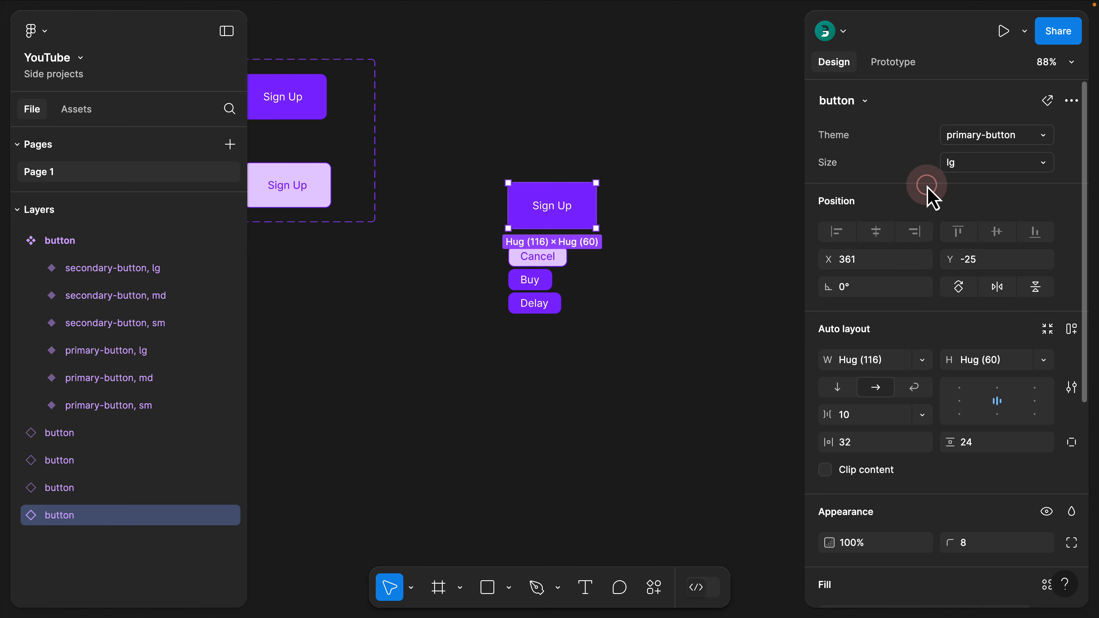
Try the secondary-button theme on the large Sign Up instance, and set its Theme back to primary-button
left_click(964, 134)
left_click(964, 156)
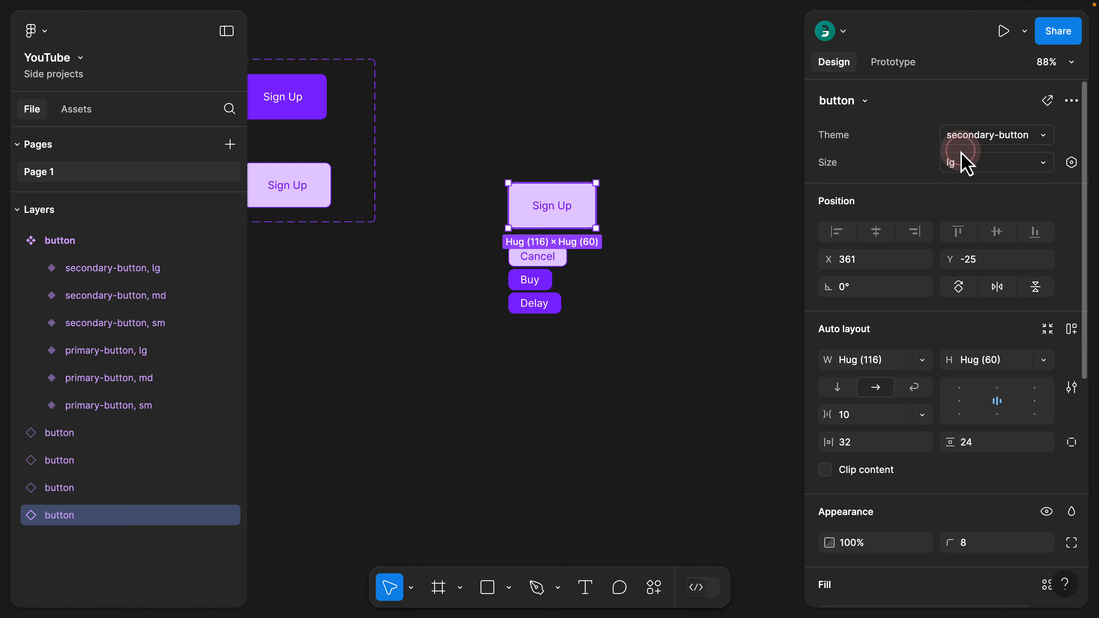
left_click(961, 145)
left_click(957, 116)
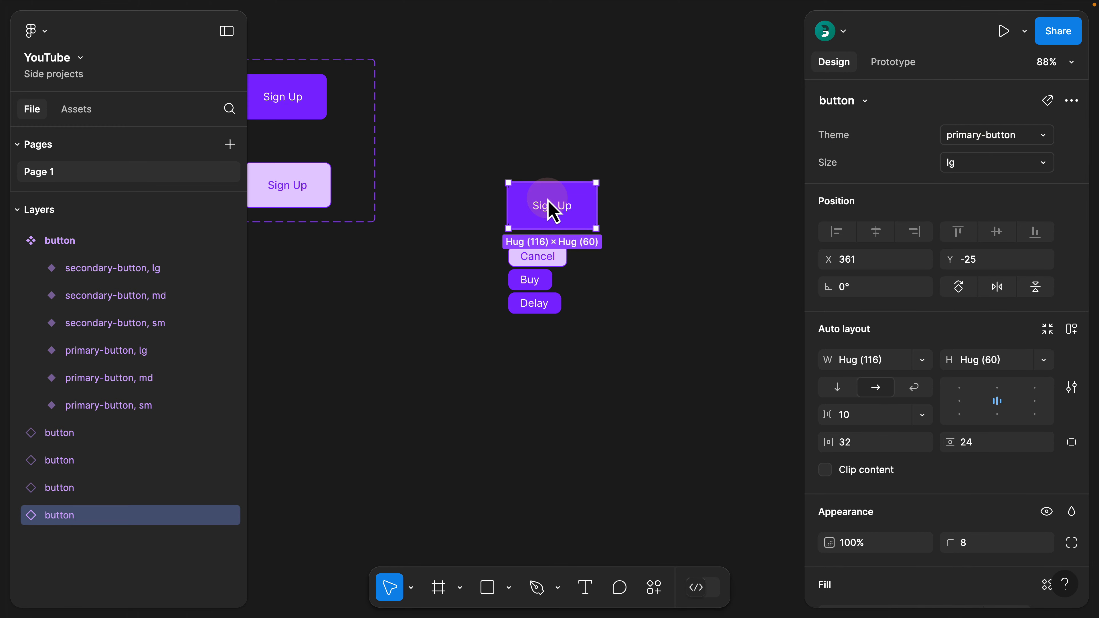
Examine the text layer nested inside the large Sign Up instance and the instance's own properties
double_click(559, 209)
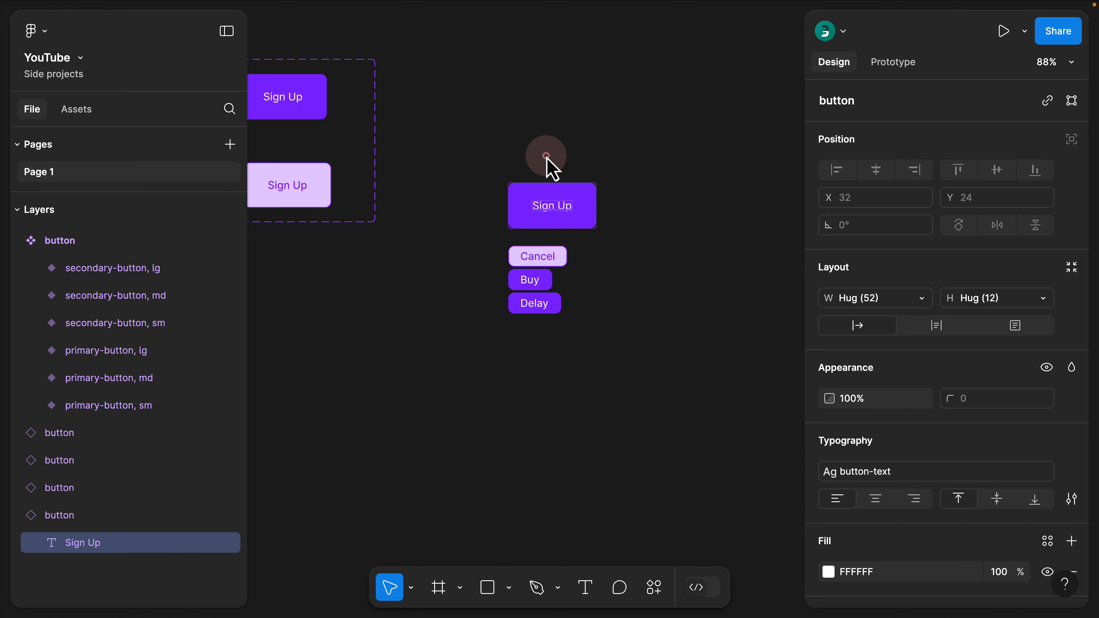
left_click(546, 156)
left_click(550, 198)
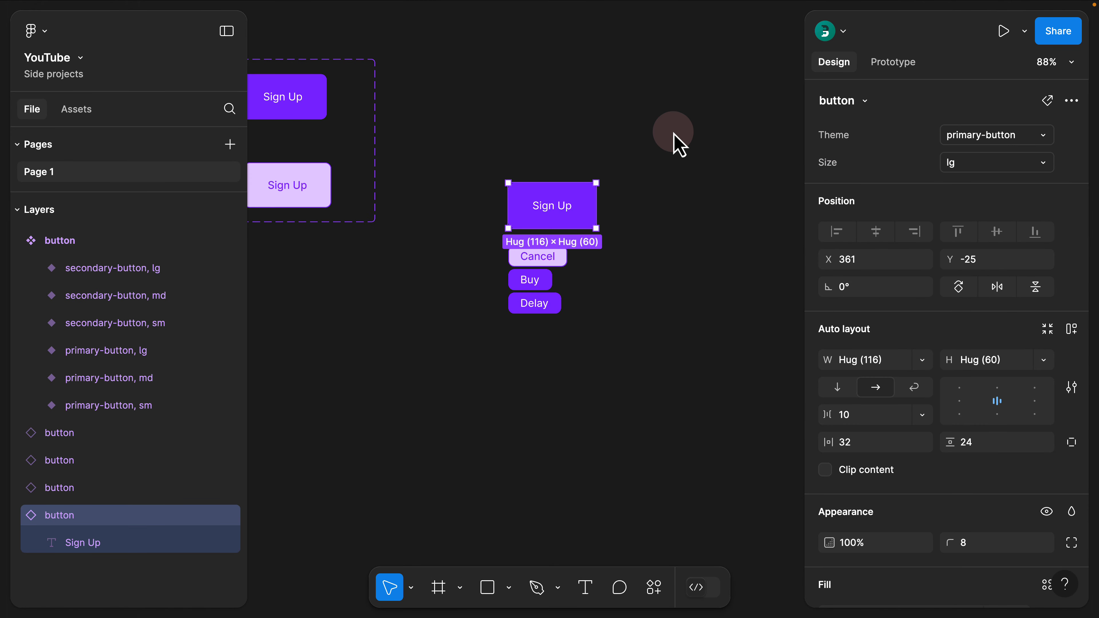
left_click(606, 120)
Create a text property named label with the value Sign Up on the button component set
scroll(563, 121, "left", 10)
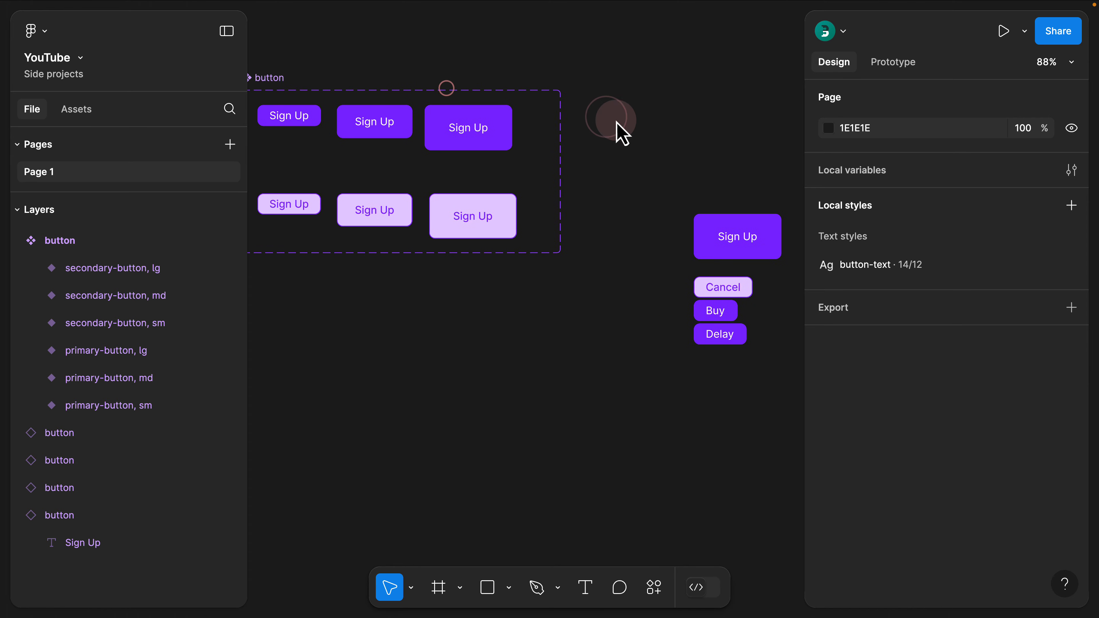
left_click(397, 84)
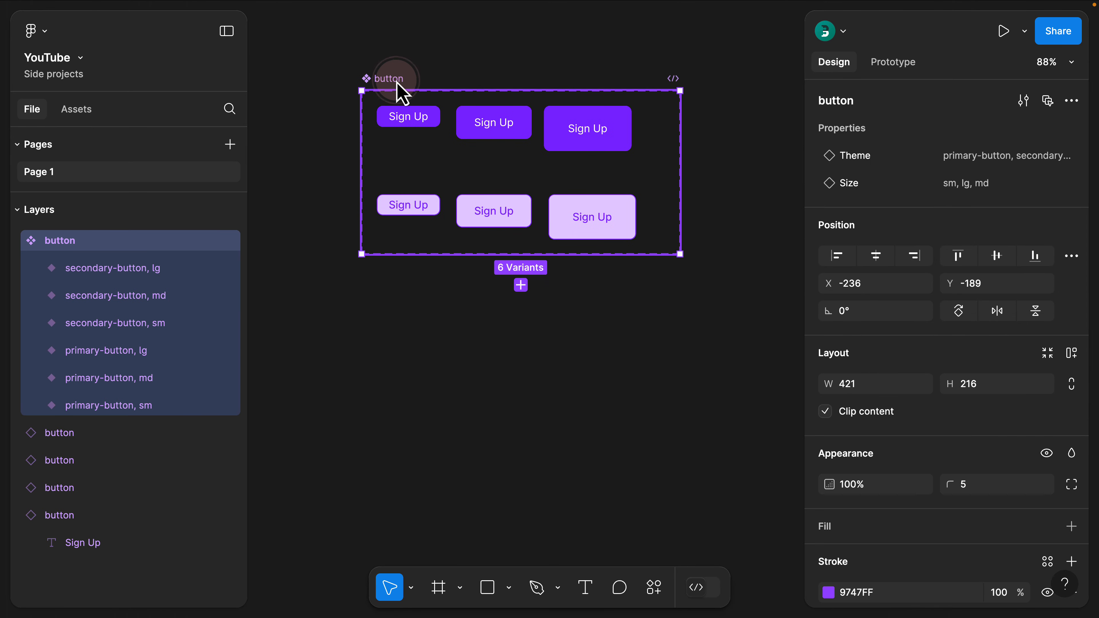
left_click(1068, 127)
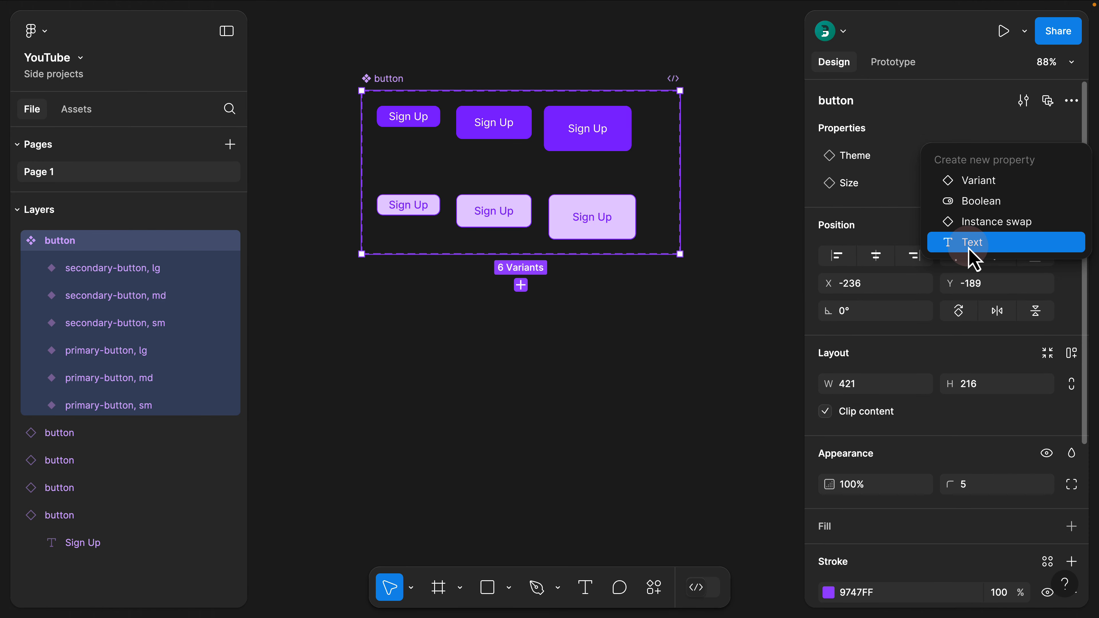
left_click(970, 247)
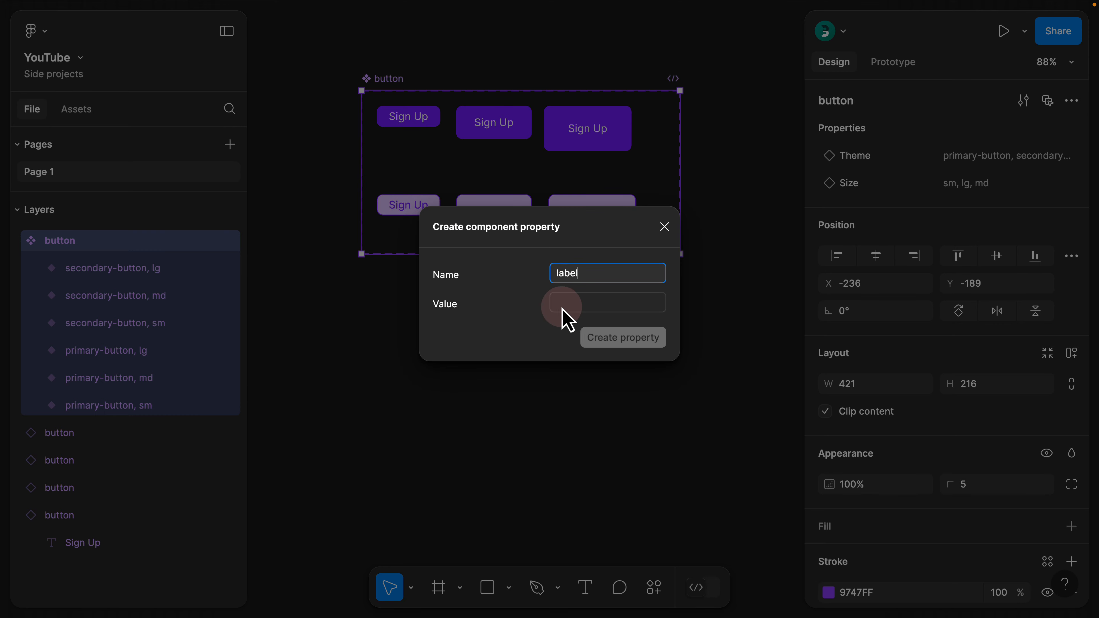
left_click(573, 306)
type("Si")
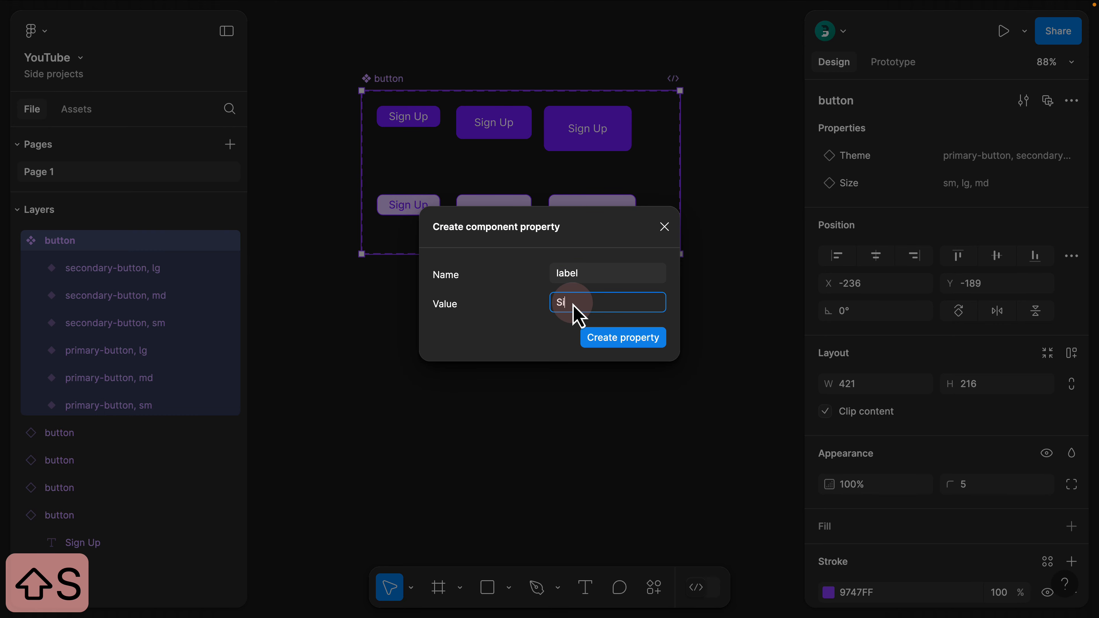
type("gn Up")
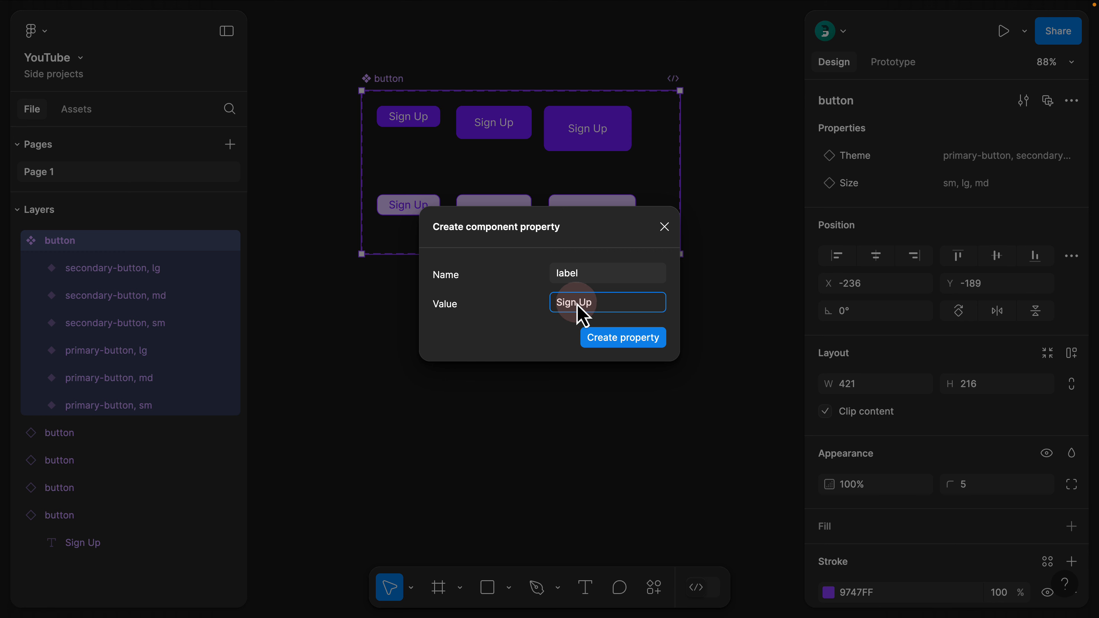
left_click(623, 338)
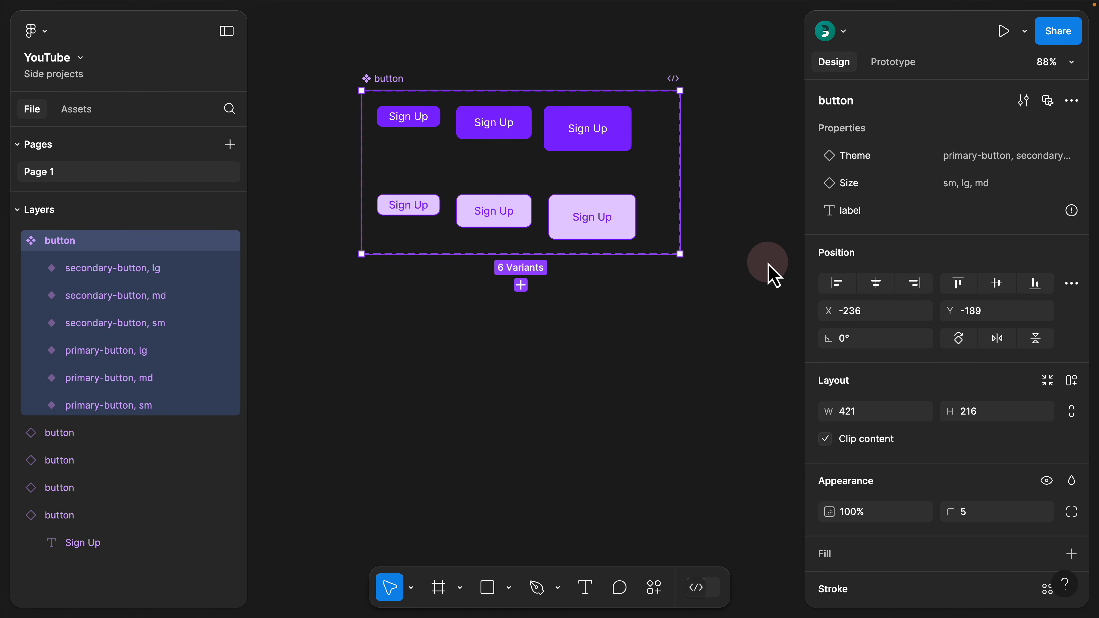
Try multi-editing the variants' text layers from the largest primary button, and turn multi-edit off again
mouse_move(1071, 211)
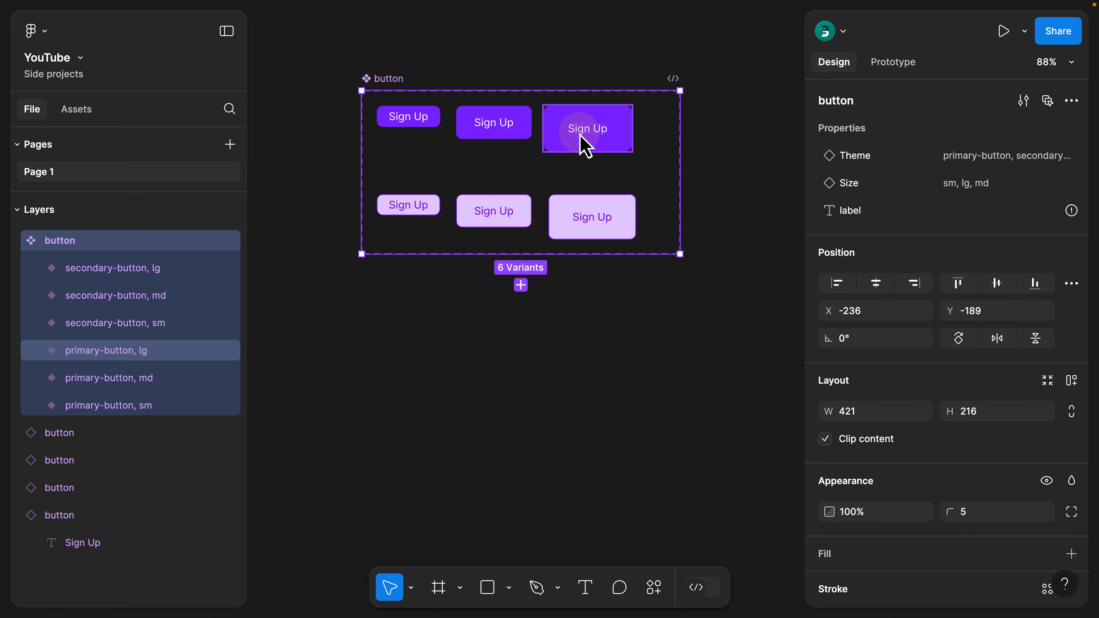
double_click(591, 143)
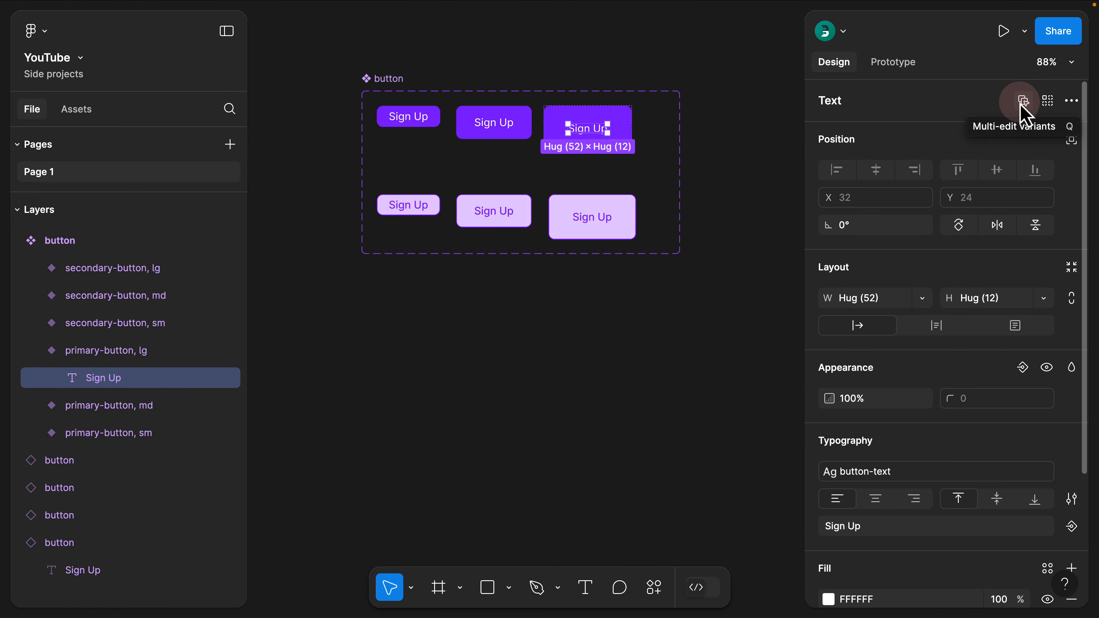
left_click(1021, 106)
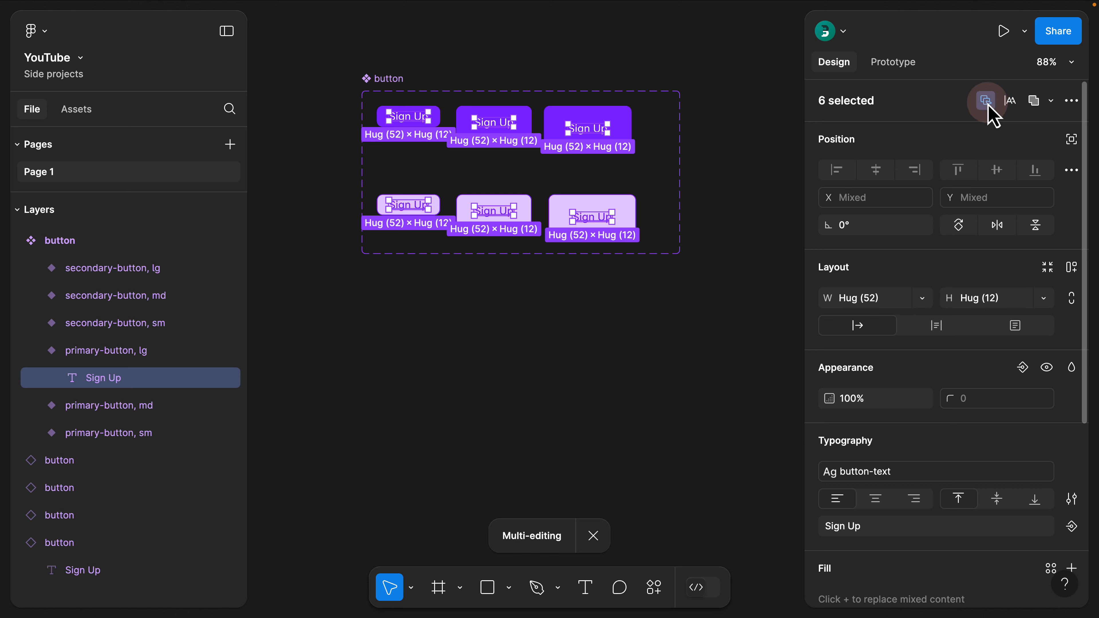
left_click(986, 102)
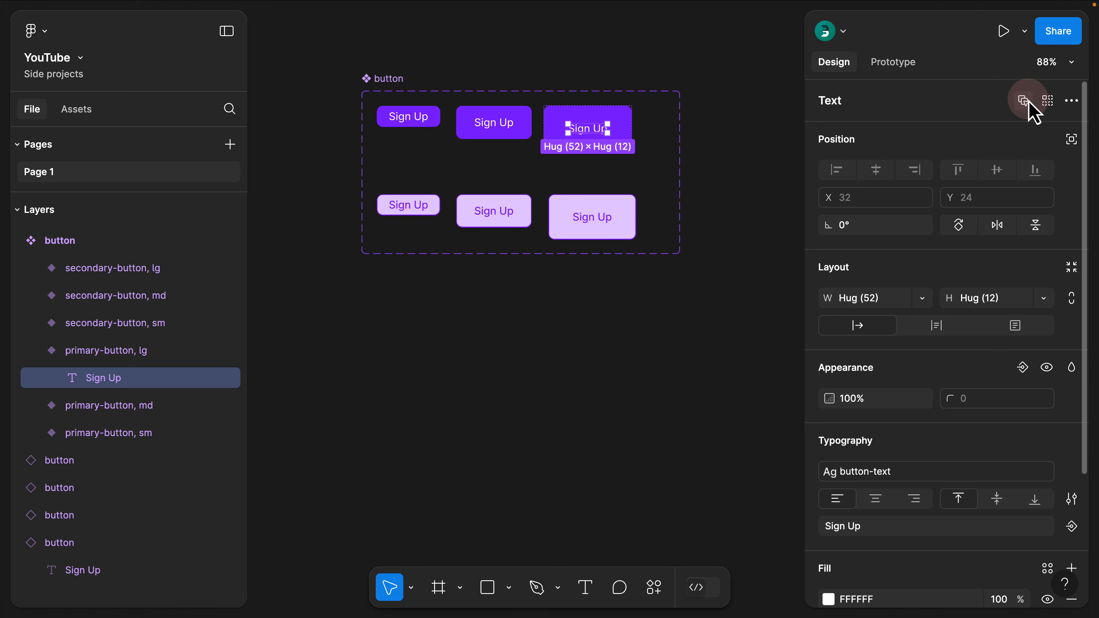
left_click(761, 90)
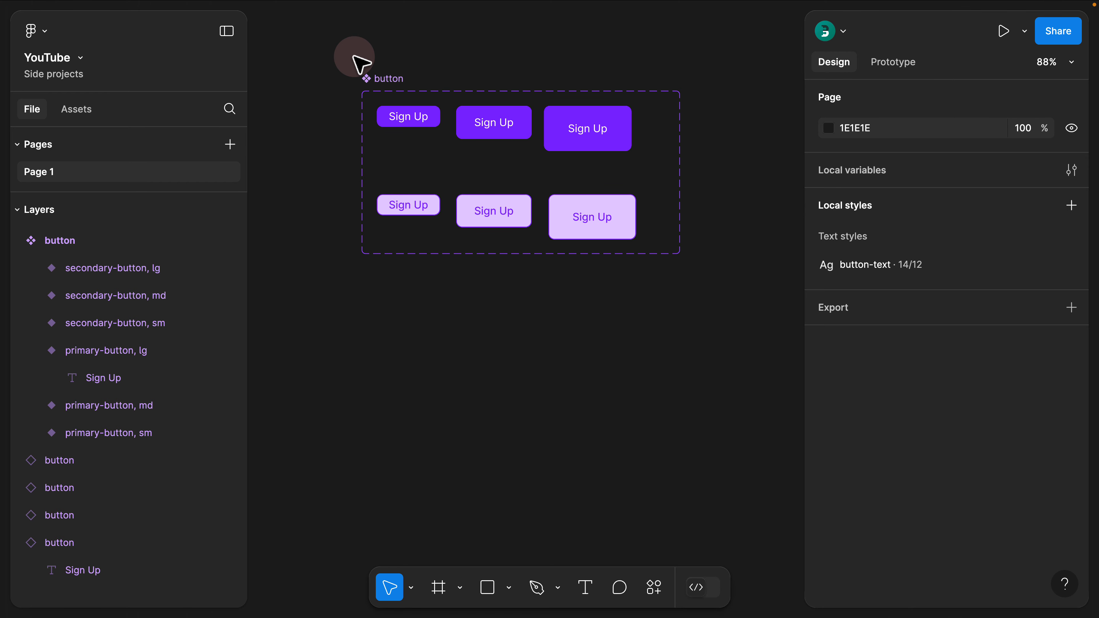
Apply the label text property to the nested text layers of all six button variants, and collapse all layers
left_click(384, 84)
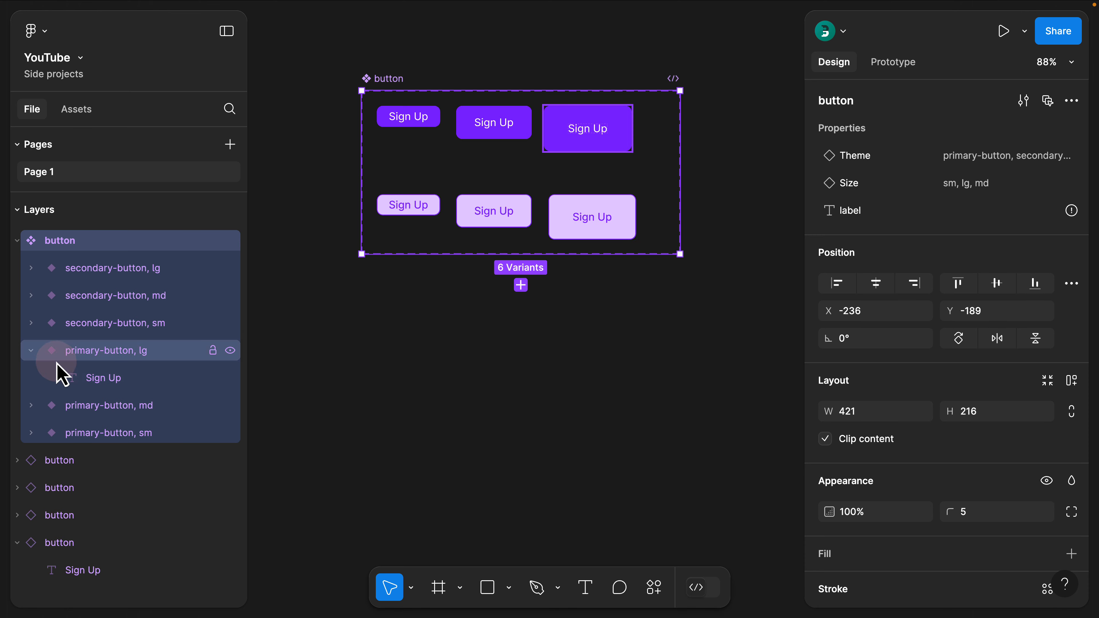
left_click(31, 354)
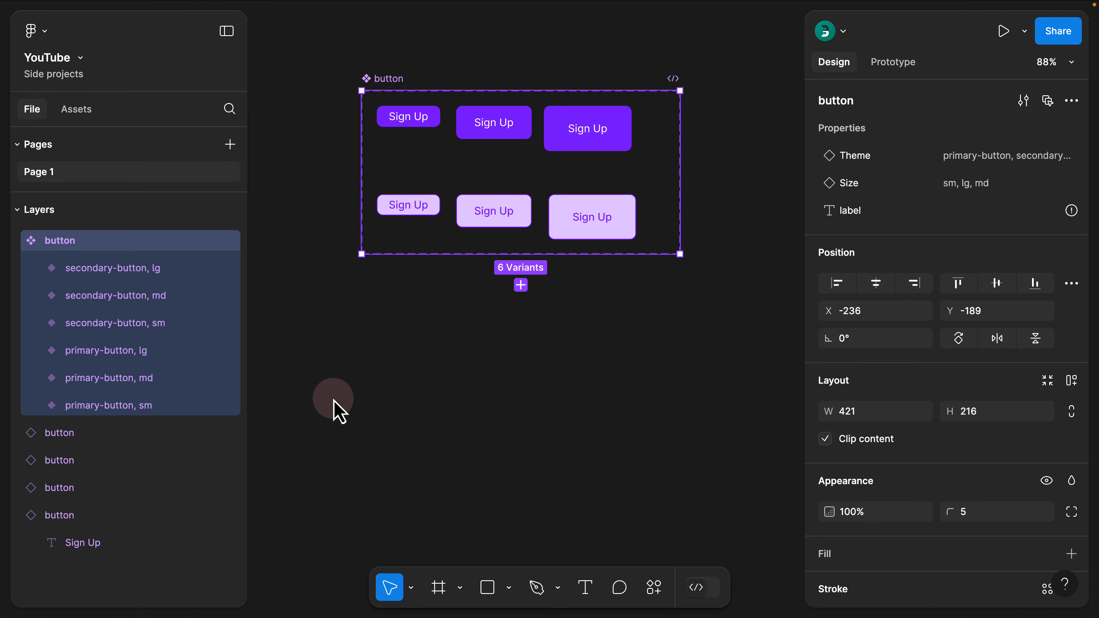
key("Return")
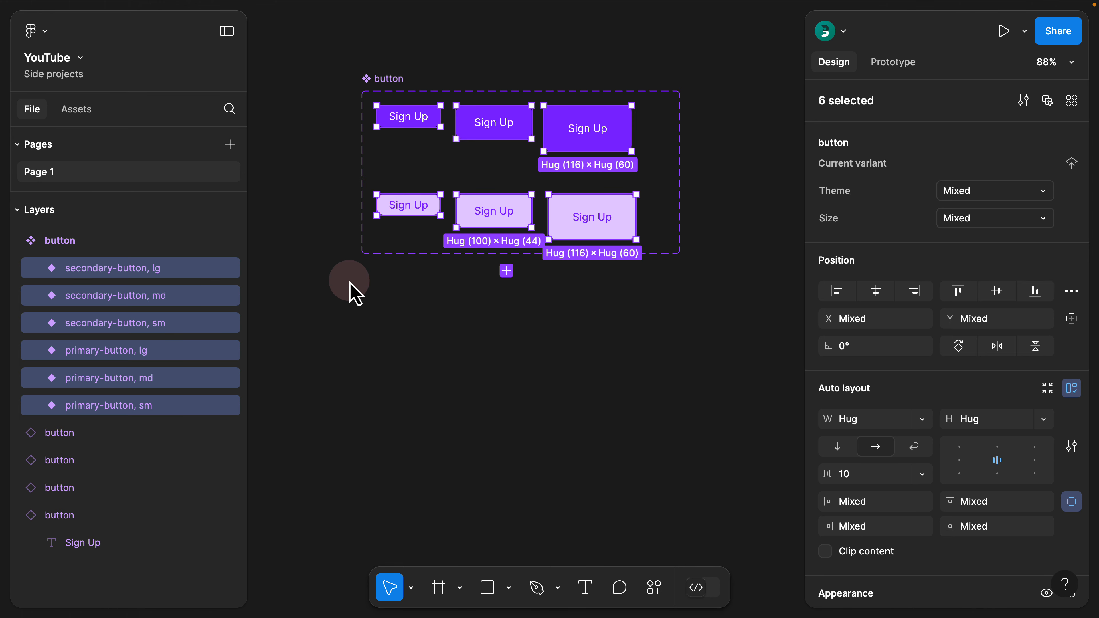
key("Return")
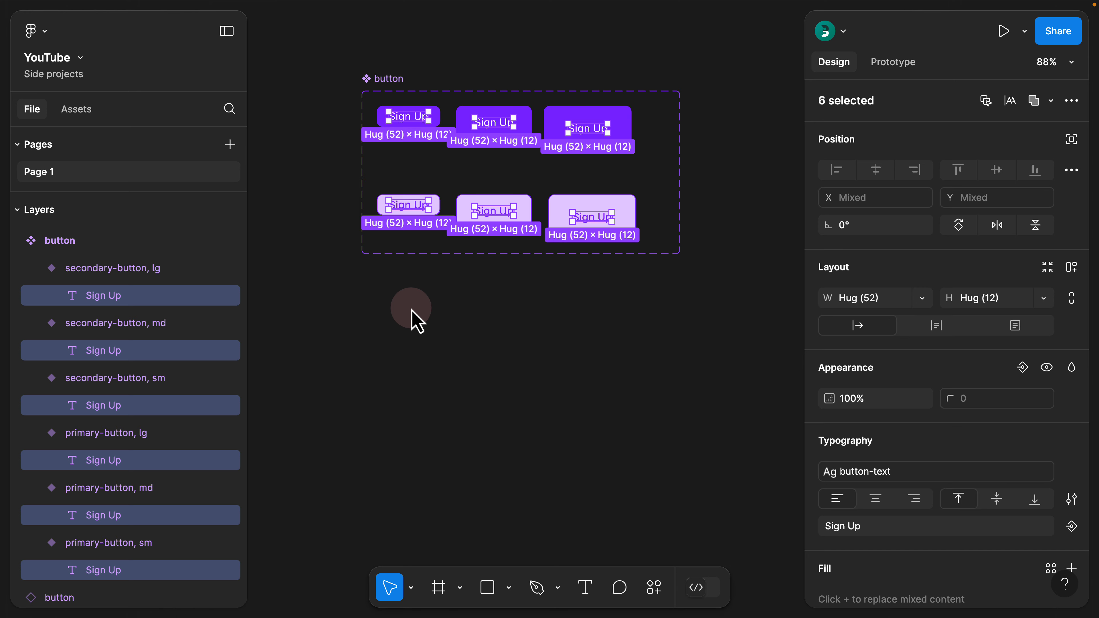
key("shift+Return")
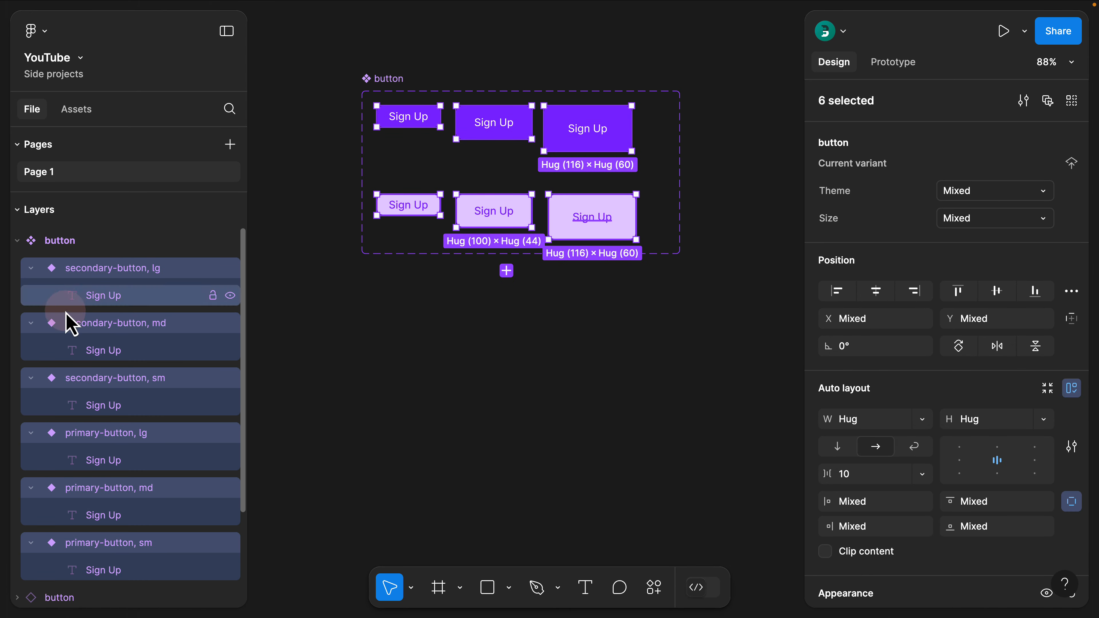
key("Return")
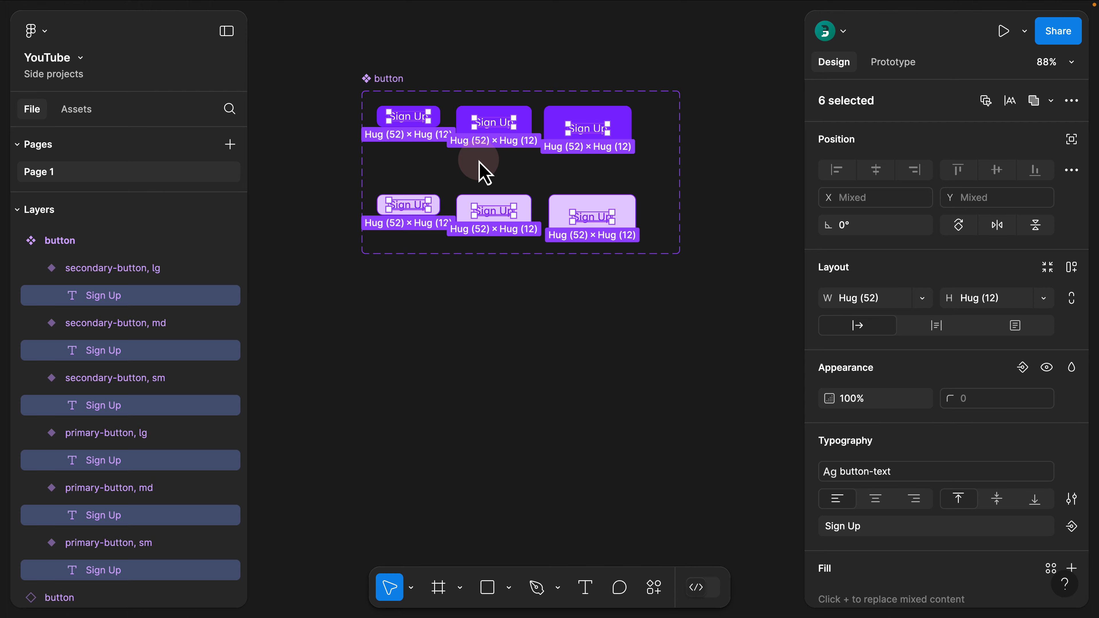
scroll(824, 351, "down", 4)
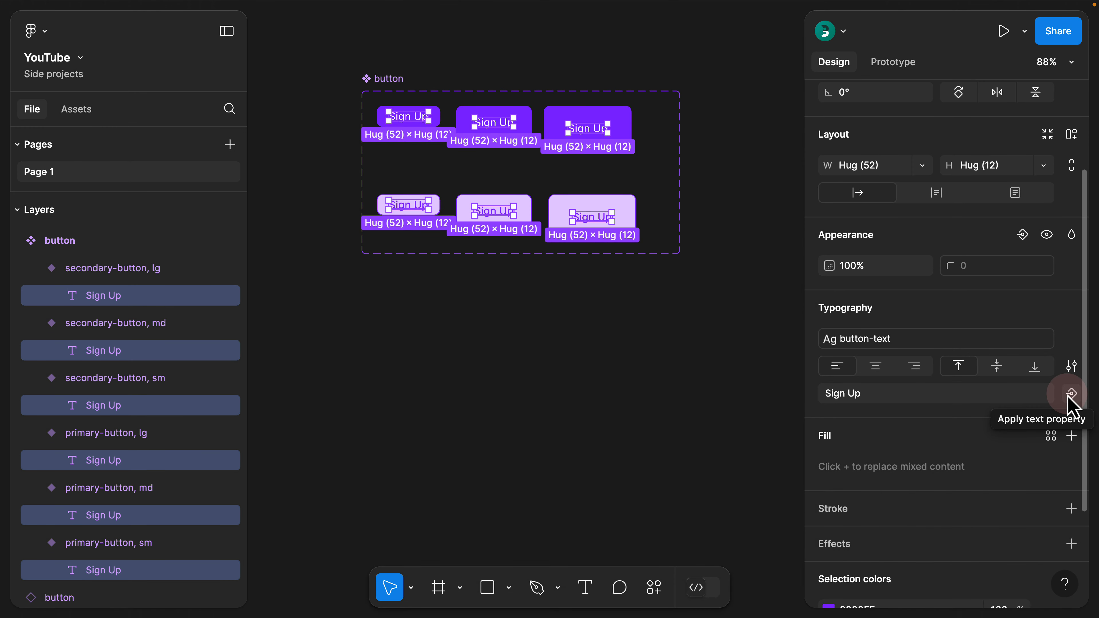
left_click(1067, 394)
left_click(982, 423)
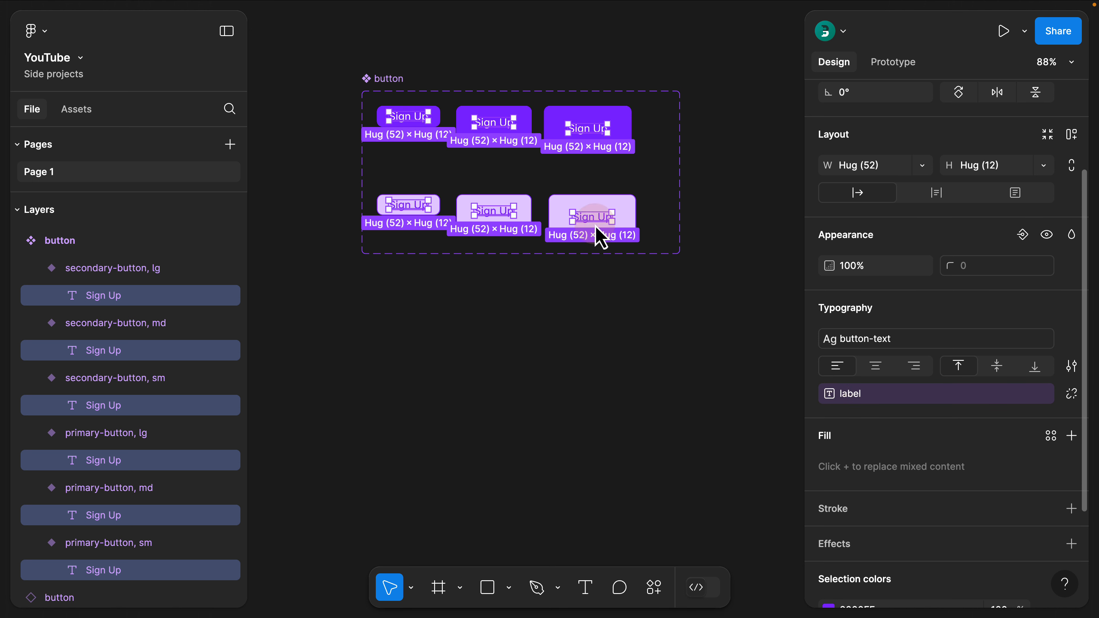
left_click(739, 269)
key("alt+l")
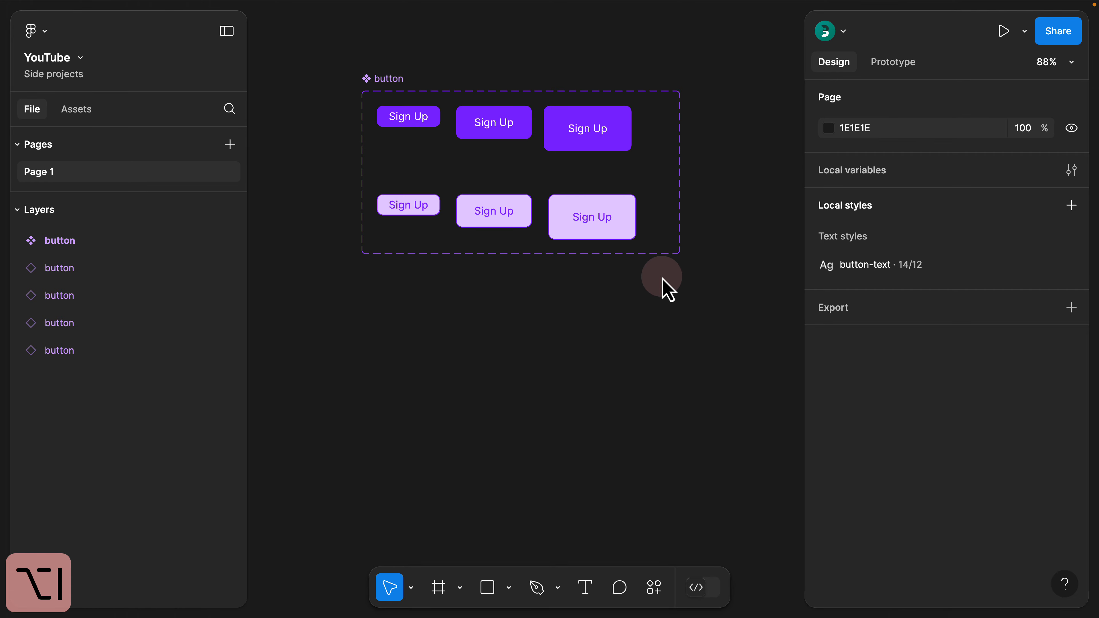
Set the separate Sign Up instance's Size to sm and its Theme to secondary-button
left_click_drag(679, 307, 473, 303)
left_click_drag(636, 298, 507, 305)
left_click_drag(570, 294, 488, 271)
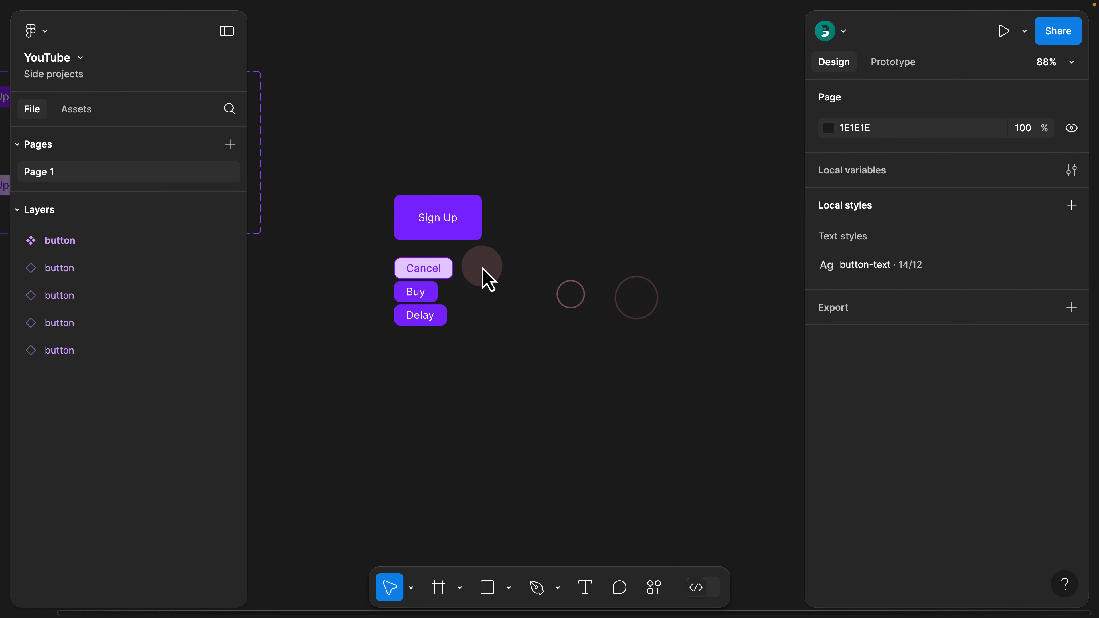
left_click(452, 235)
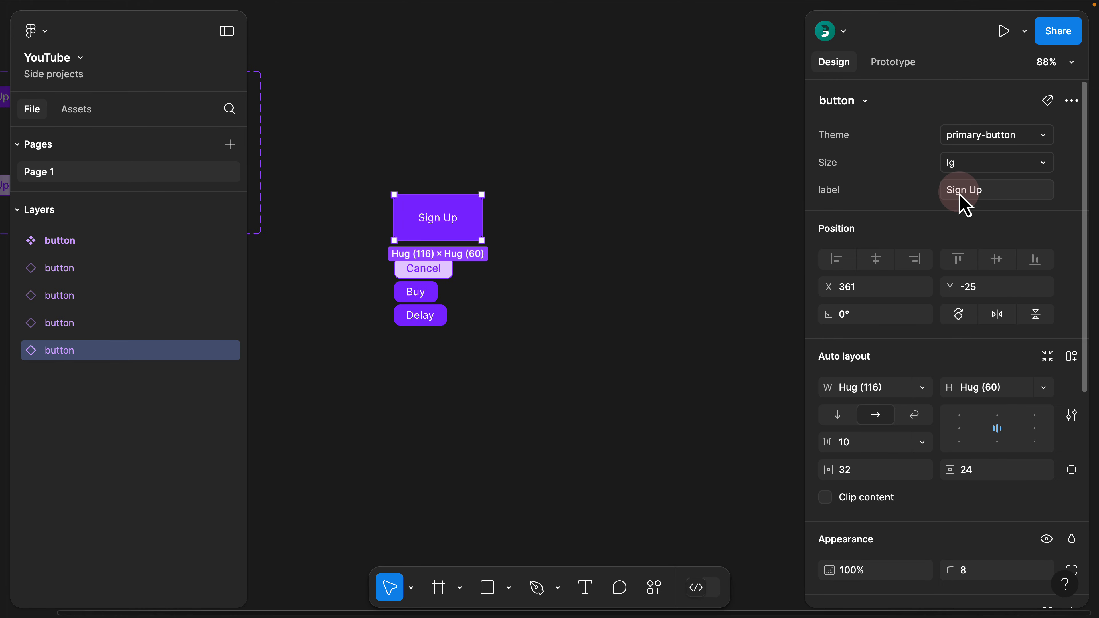
left_click(952, 164)
left_click(948, 150)
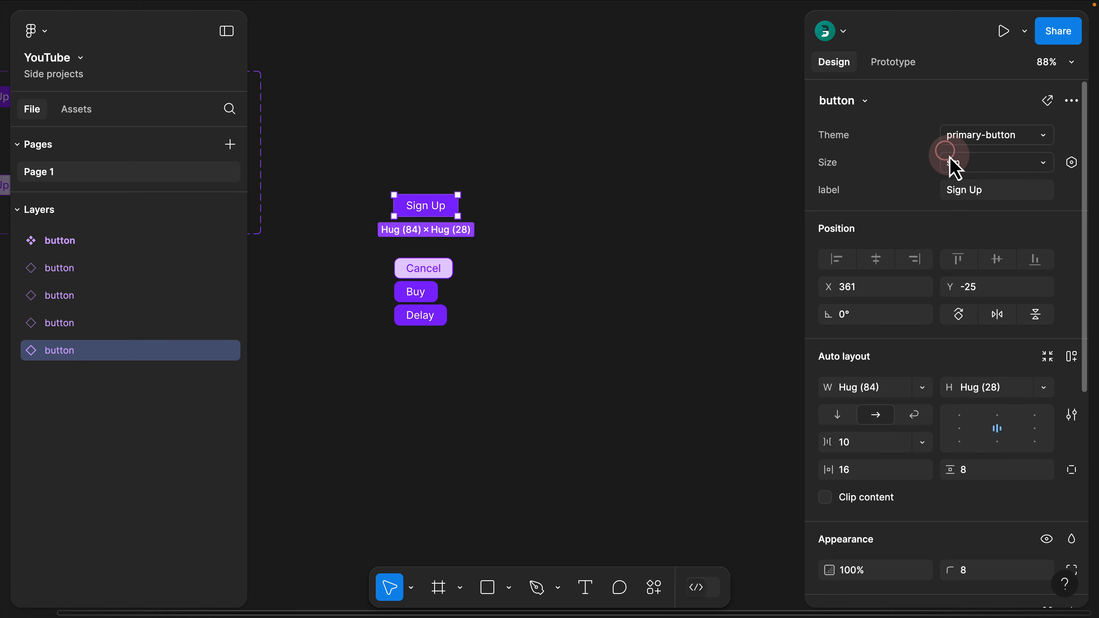
left_click(967, 133)
left_click(964, 156)
Set the label property of the selected secondary button instance to Sign Up at the moment
left_click(979, 189)
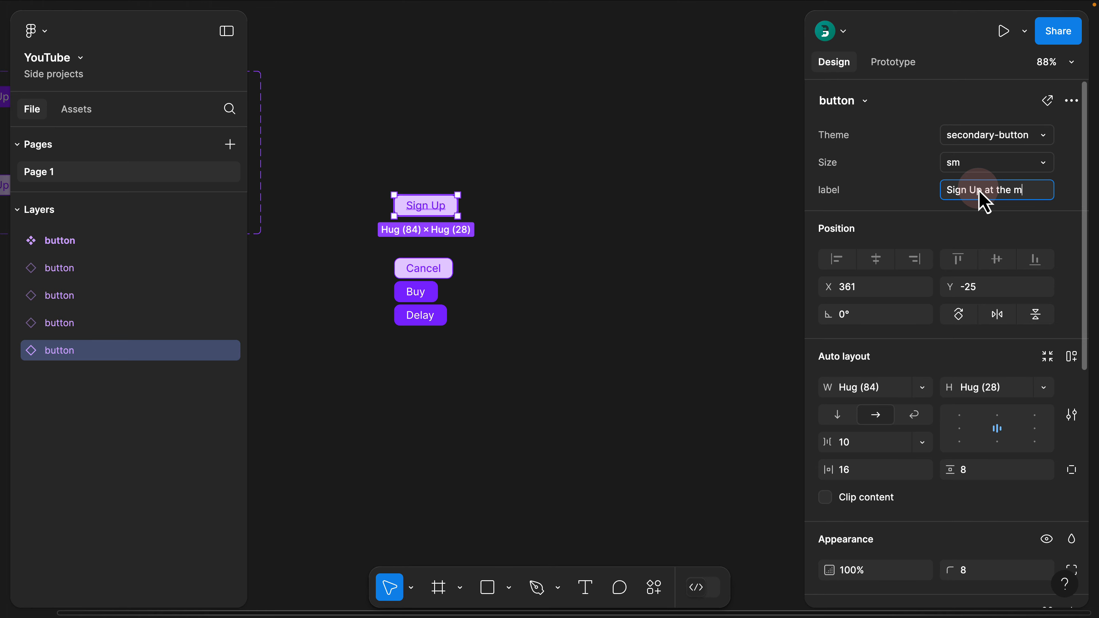
type("Sign Up at the moment")
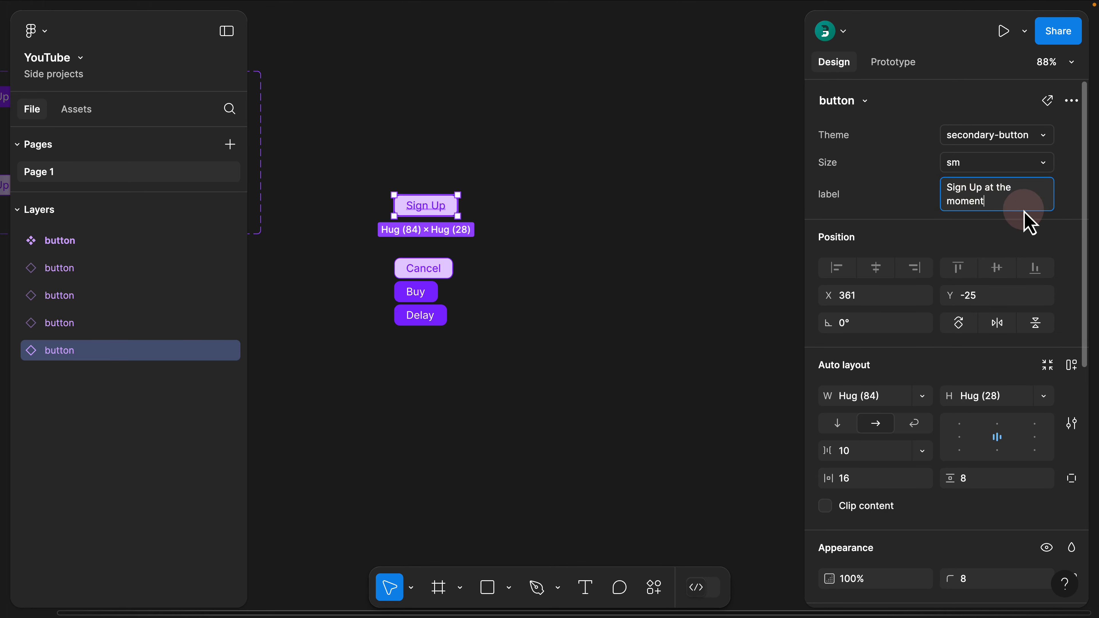
left_click(753, 191)
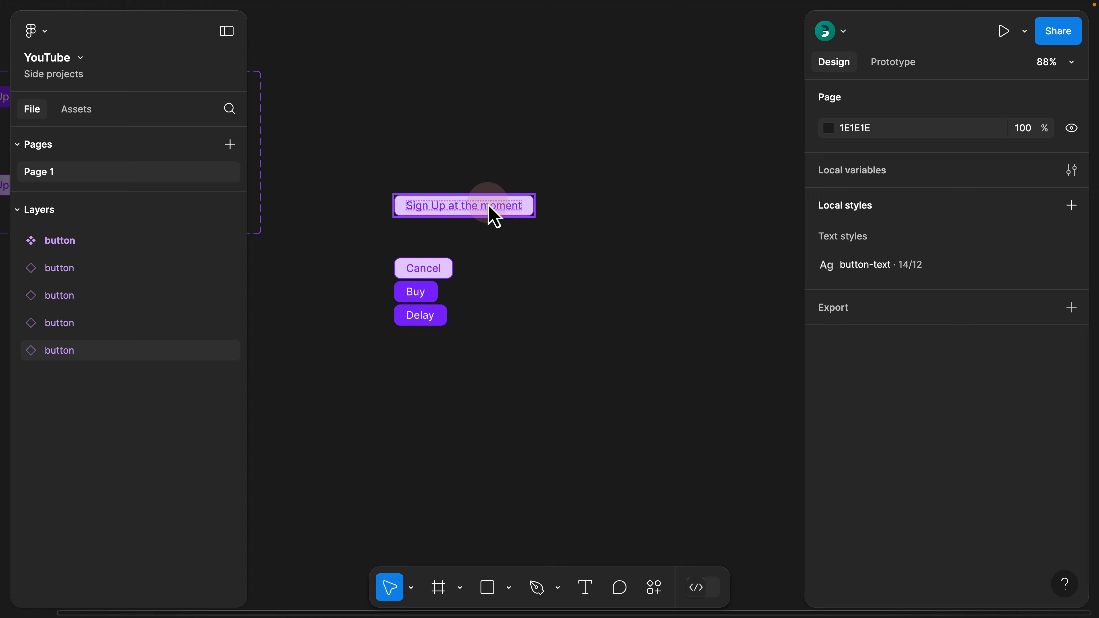
Go from the Sign Up at the moment instance to its main component and select the whole button component set
left_click(491, 214)
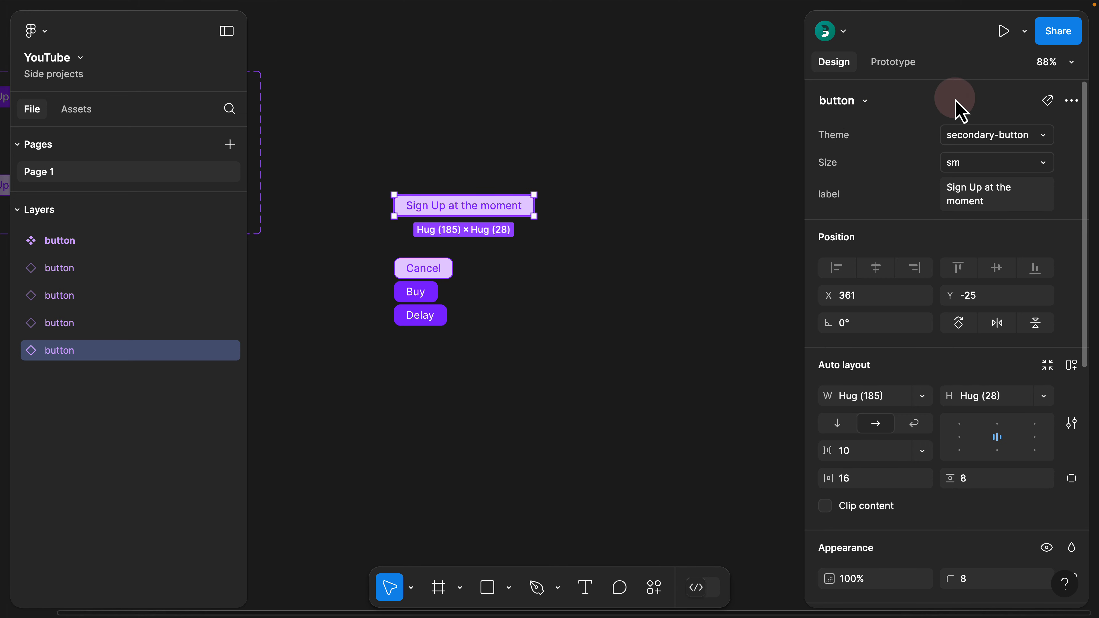
left_click(866, 102)
left_click(960, 97)
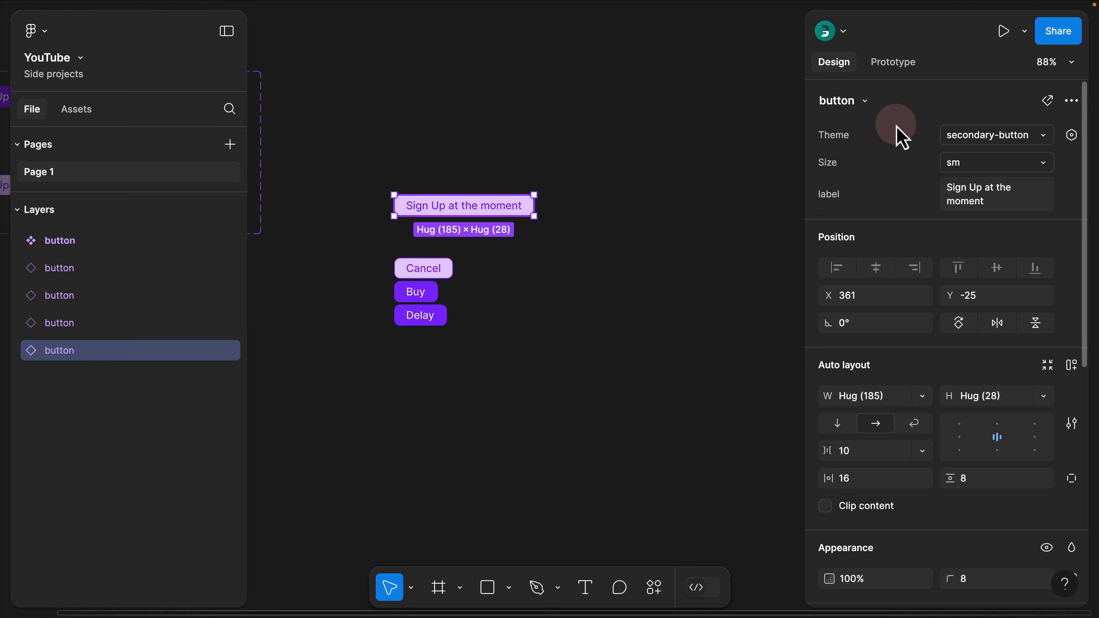
left_click(976, 162)
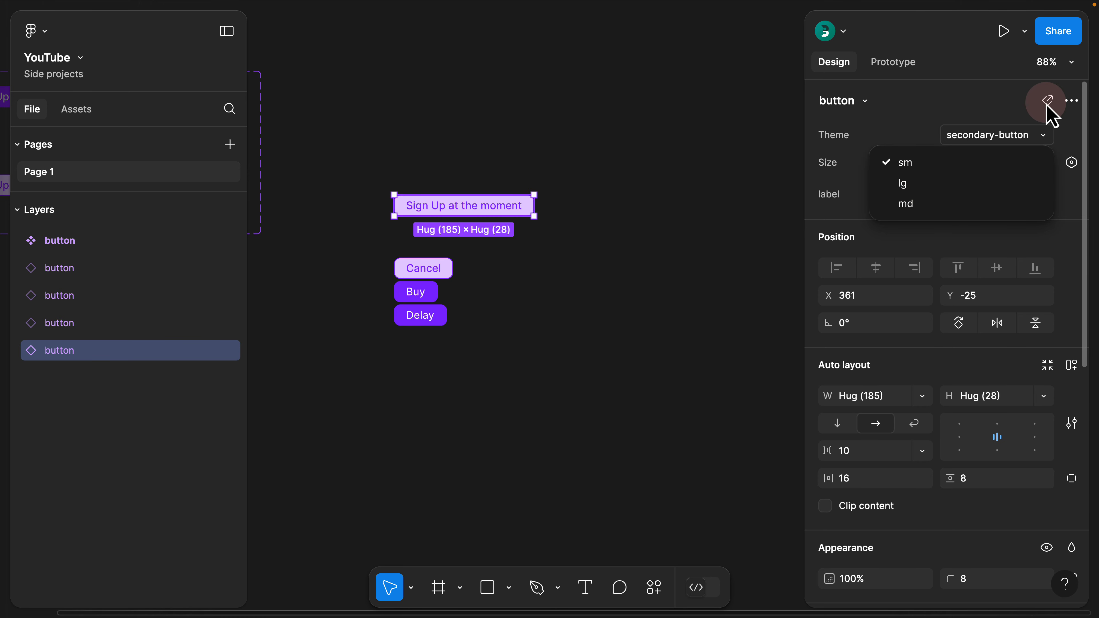
left_click(995, 102)
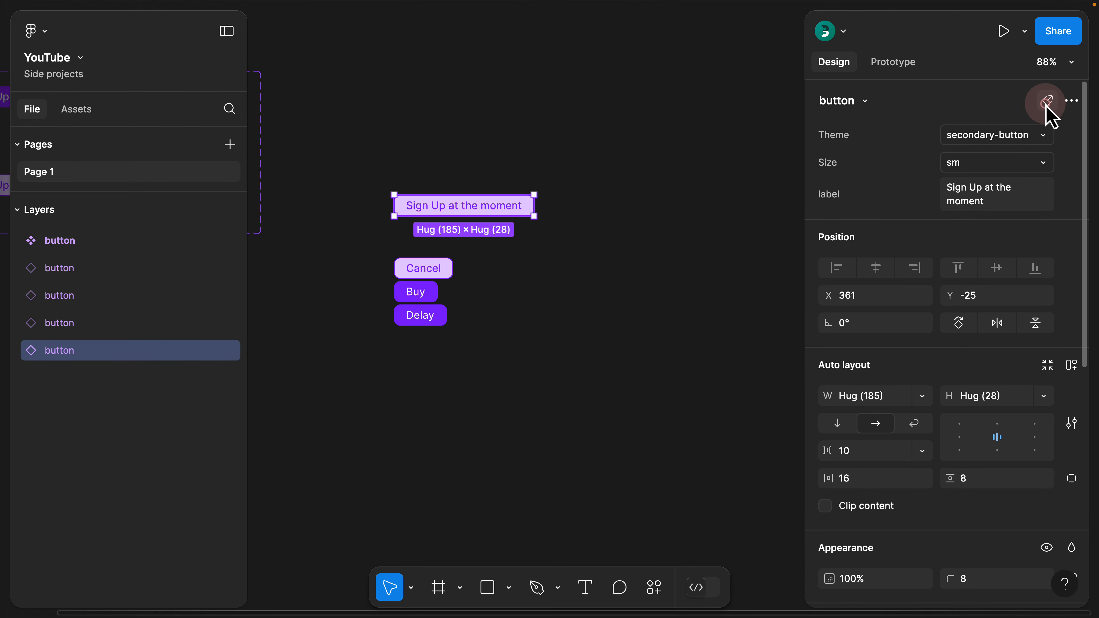
left_click(1047, 103)
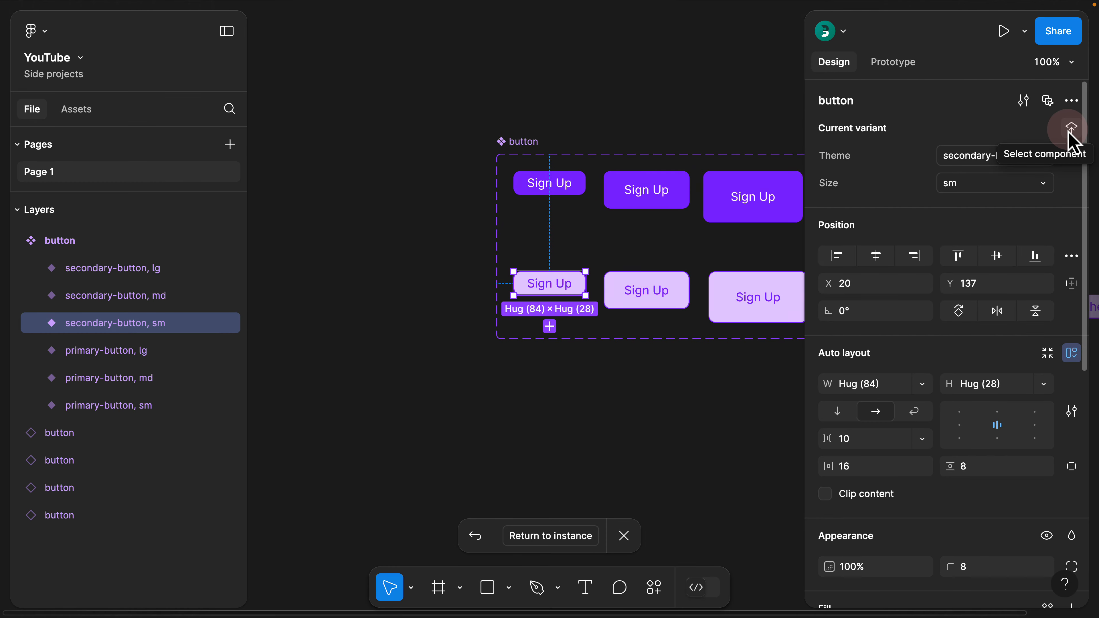
left_click(1071, 130)
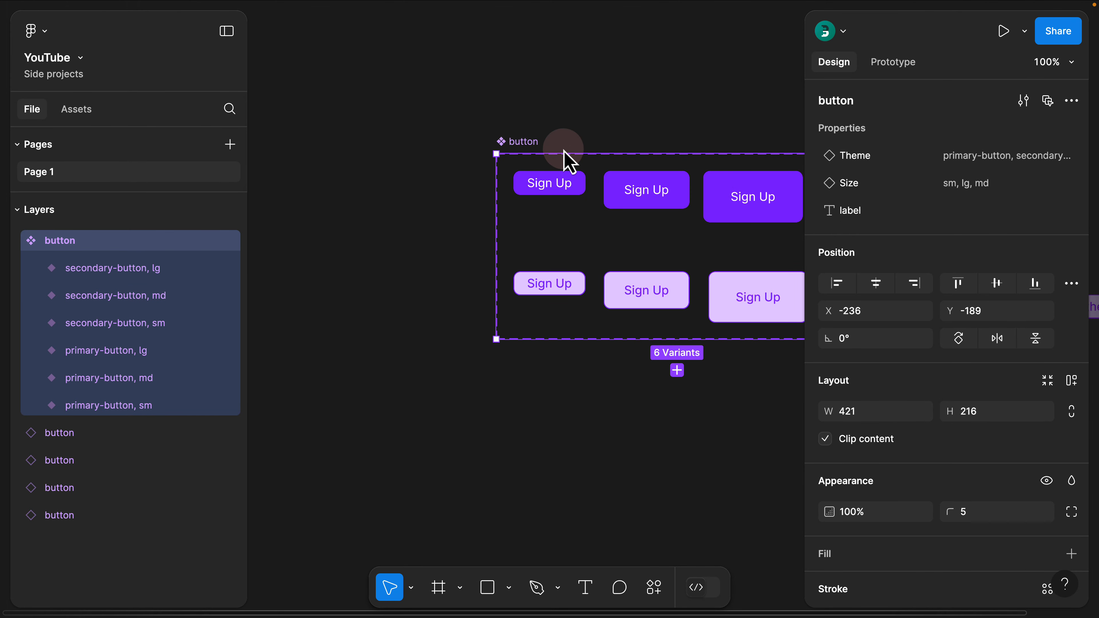
left_click(396, 163)
scroll(433, 138, "down", 3)
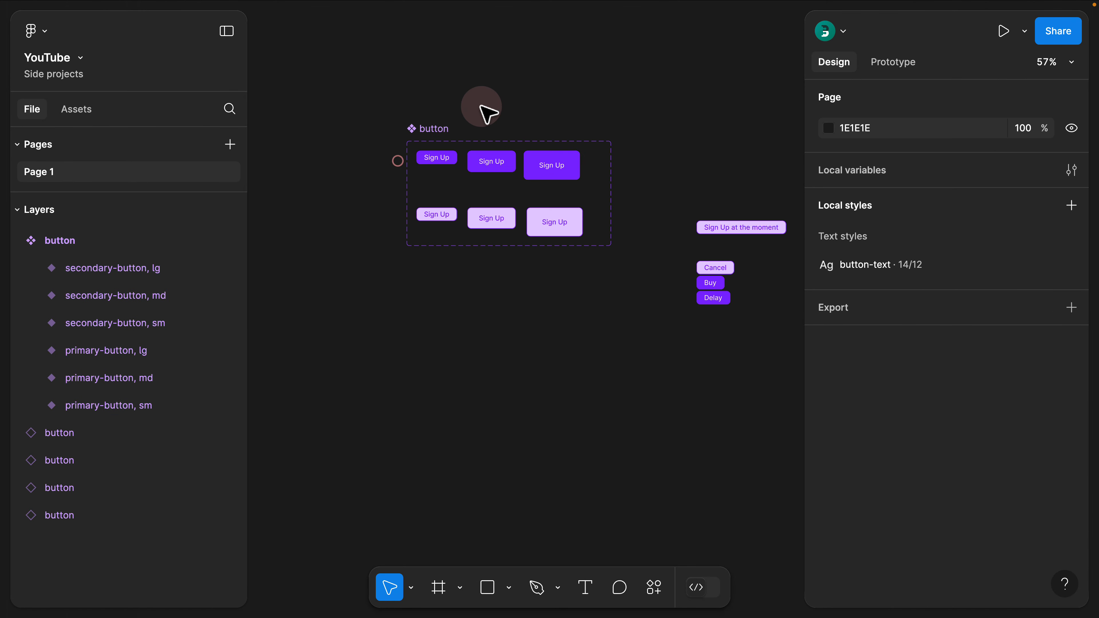
Reorder the button component set's Size values to sm, md, lg, and place the Size property above Theme
left_click(423, 128)
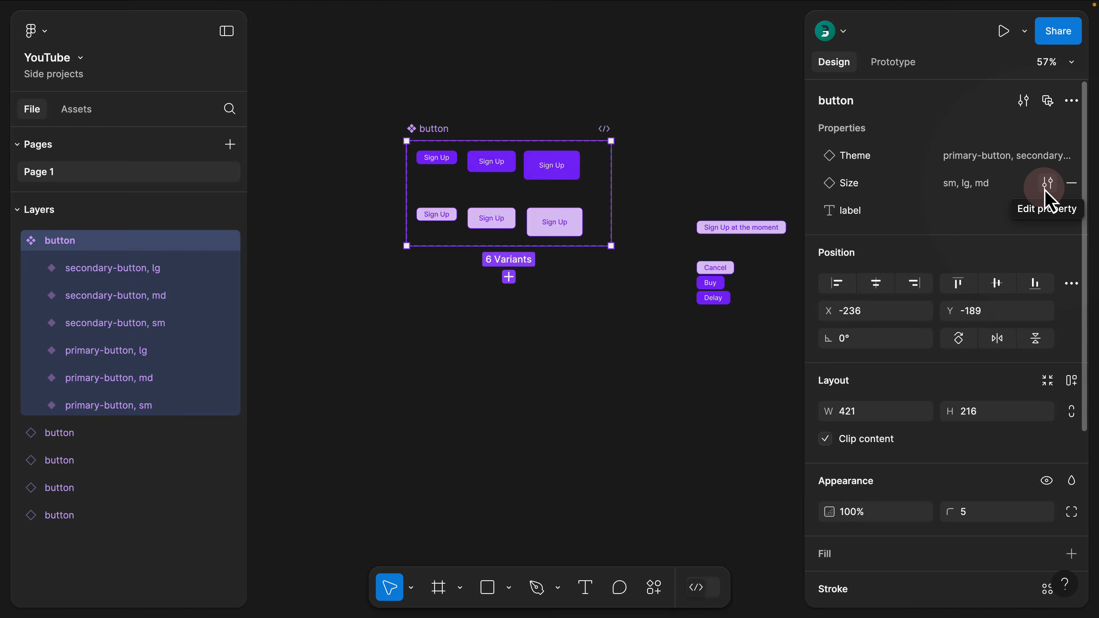
left_click(1047, 188)
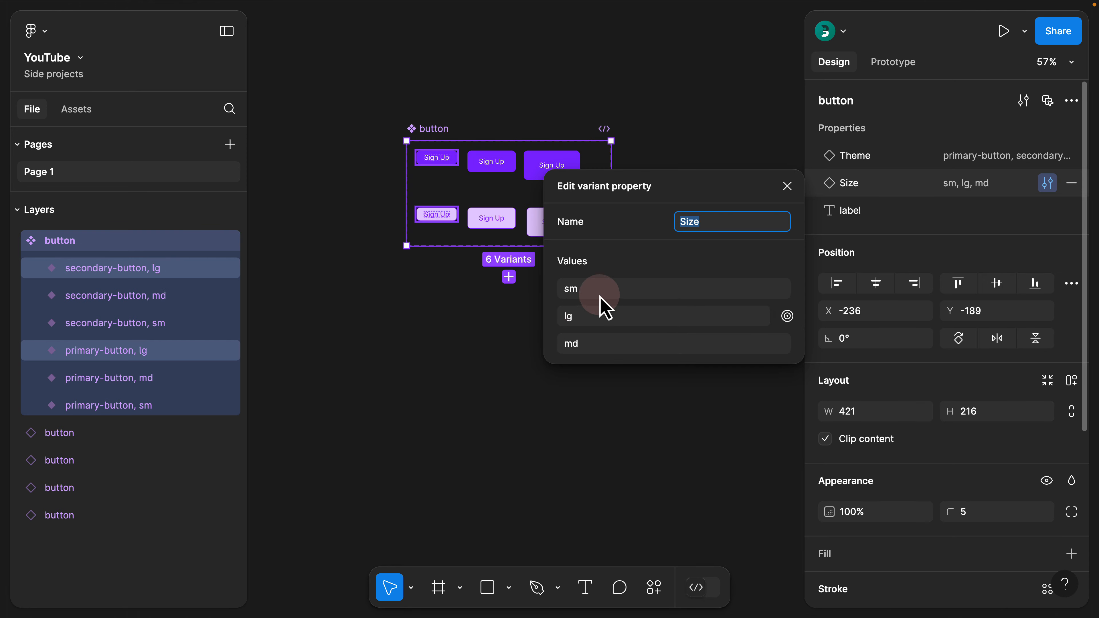
left_click_drag(716, 195, 504, 313)
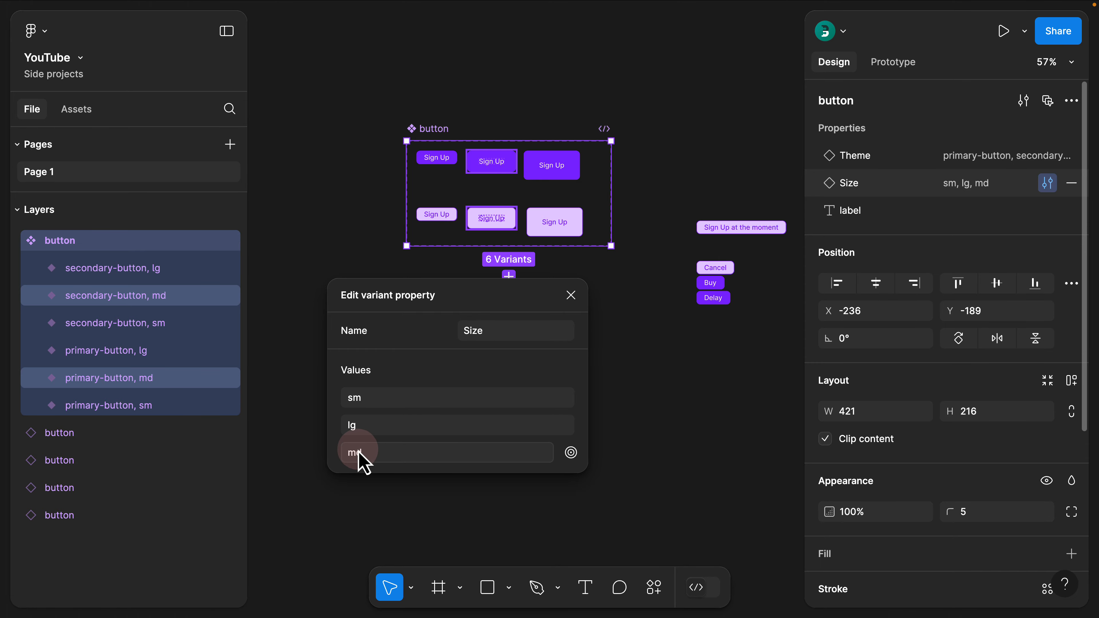
mouse_move(336, 454)
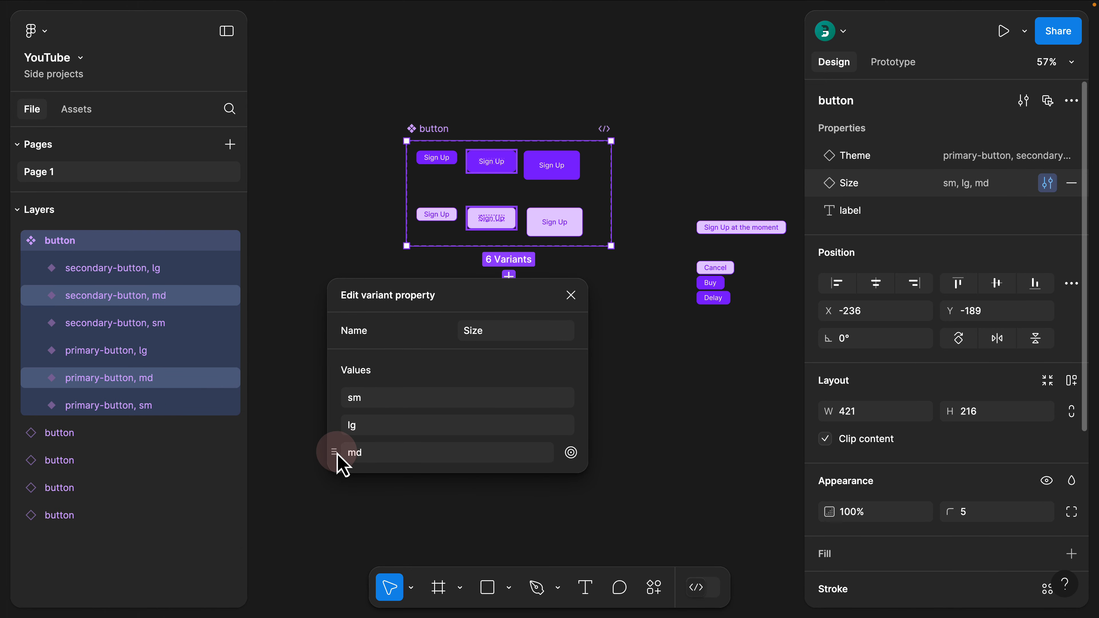
left_click_drag(337, 455, 373, 427)
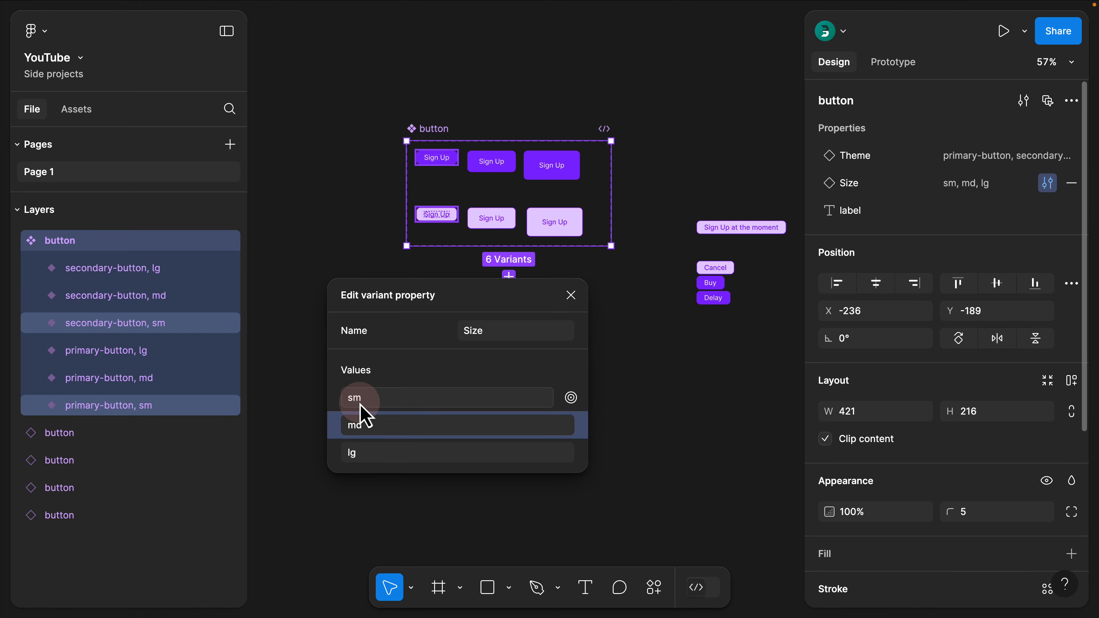
left_click(570, 294)
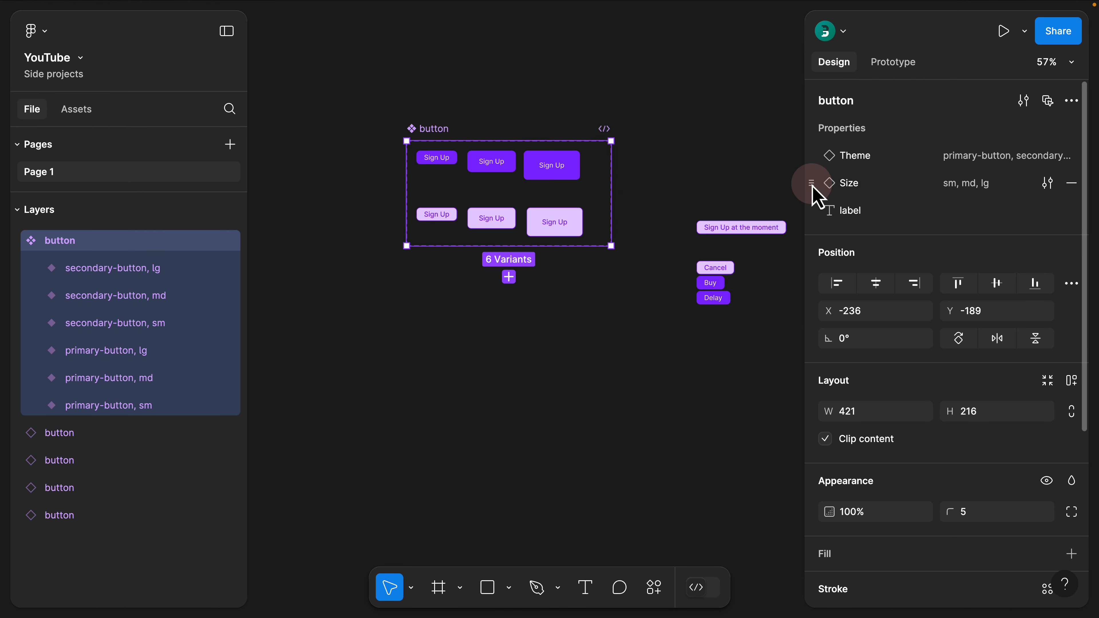
left_click_drag(812, 187, 817, 164)
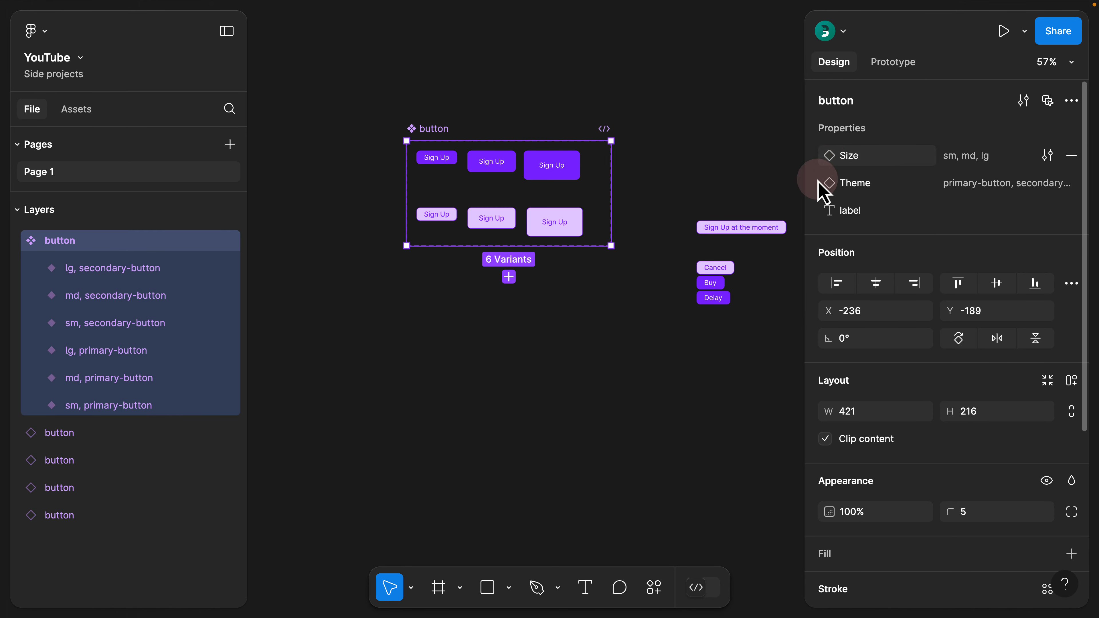
left_click(593, 119)
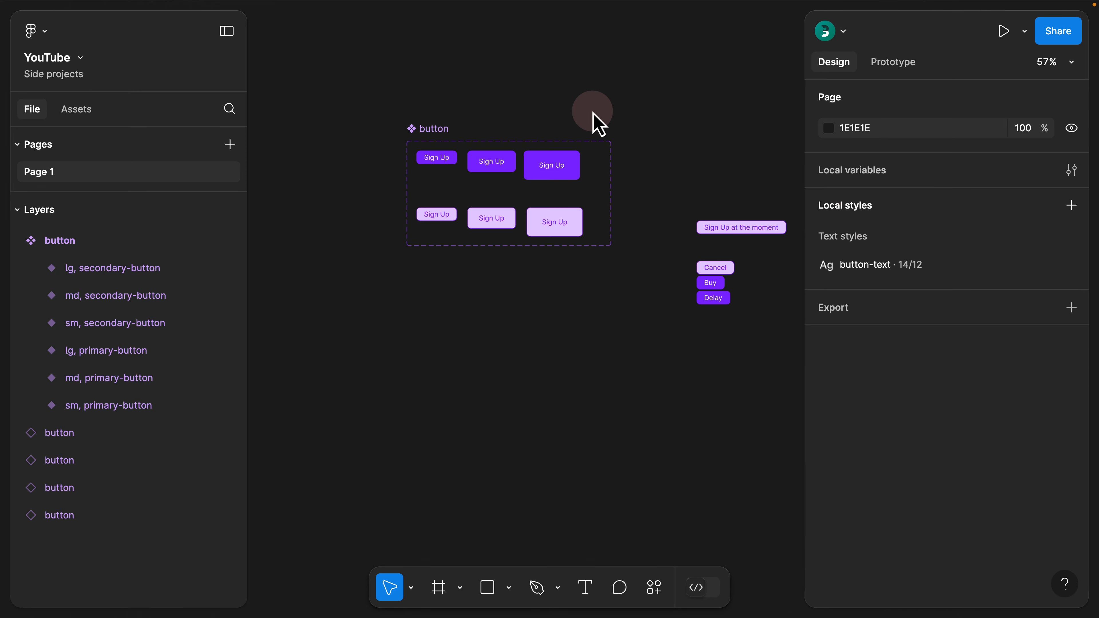
Try the primary-button Theme on the Sign Up at the moment instance and switch it back to secondary-button
left_click_drag(694, 154, 558, 125)
left_click(600, 201)
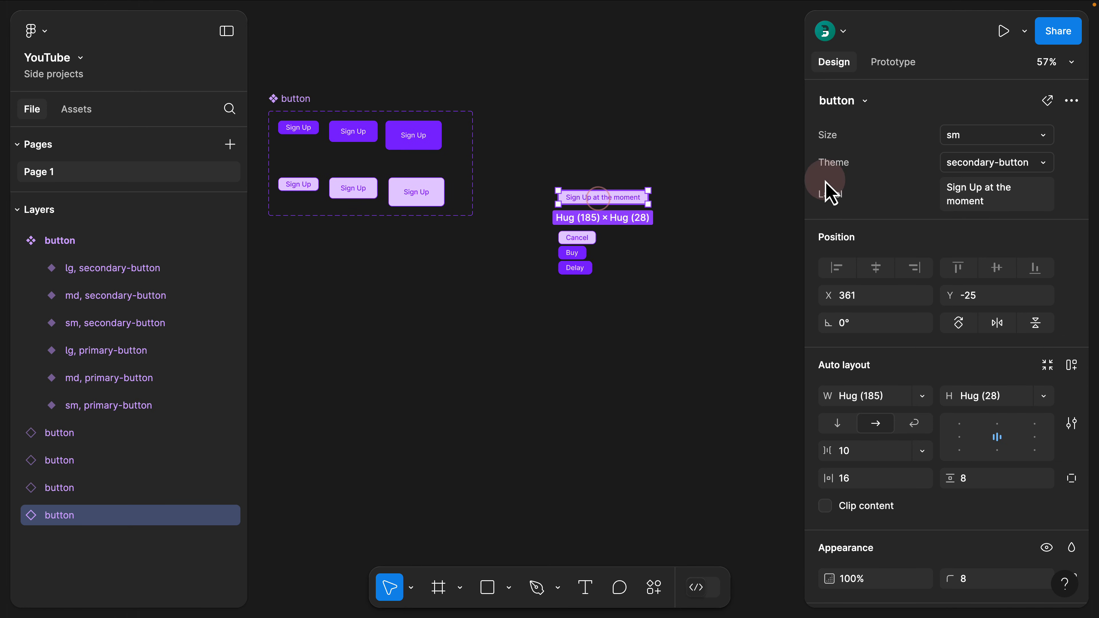
left_click(940, 175)
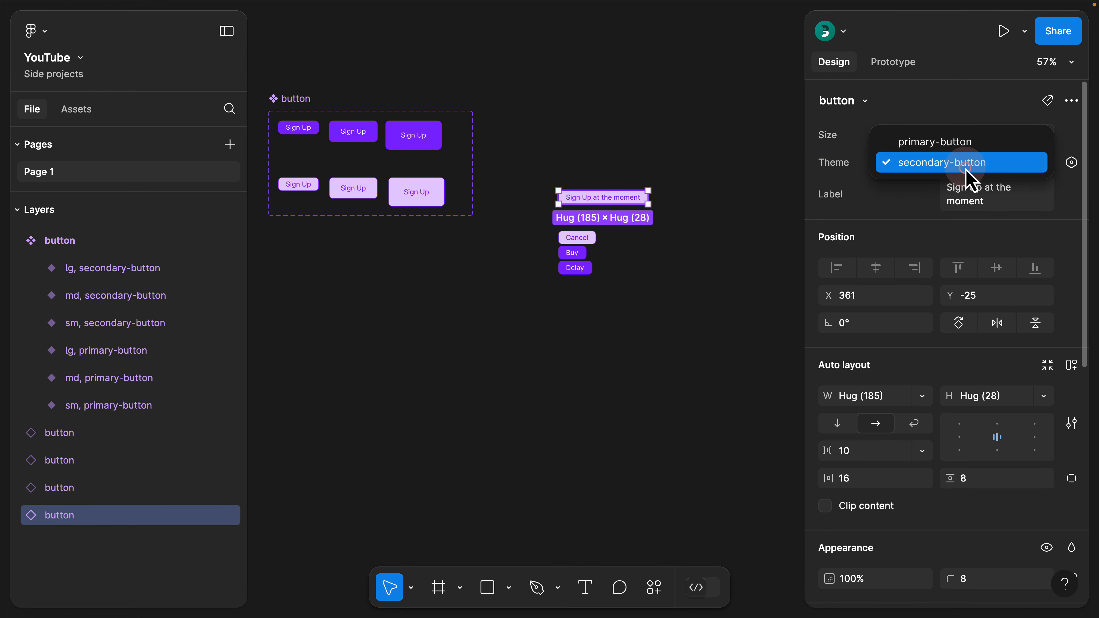
left_click(961, 148)
left_click(969, 164)
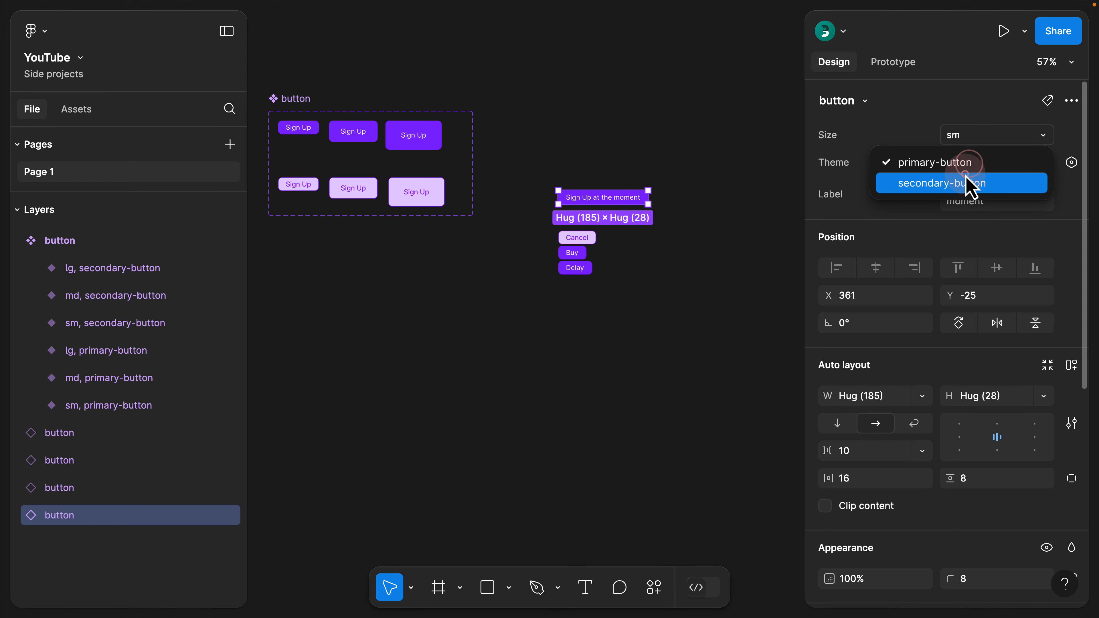
left_click(969, 182)
Try the md Size on the Sign Up at the moment instance and set its Size to lg
left_click(969, 137)
left_click(952, 154)
left_click(956, 137)
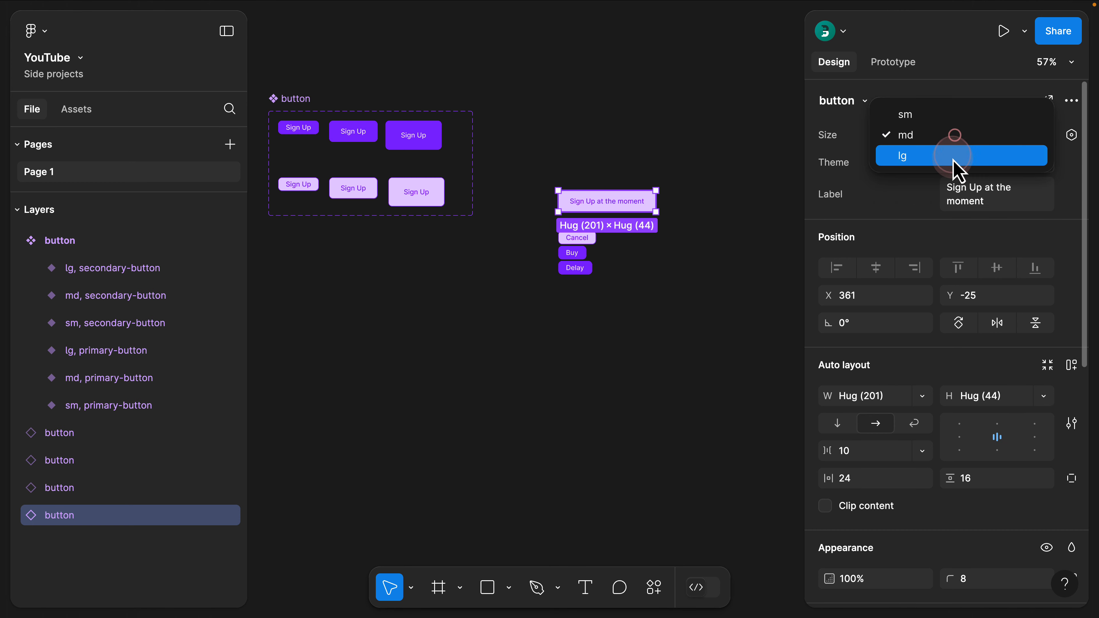
left_click(953, 155)
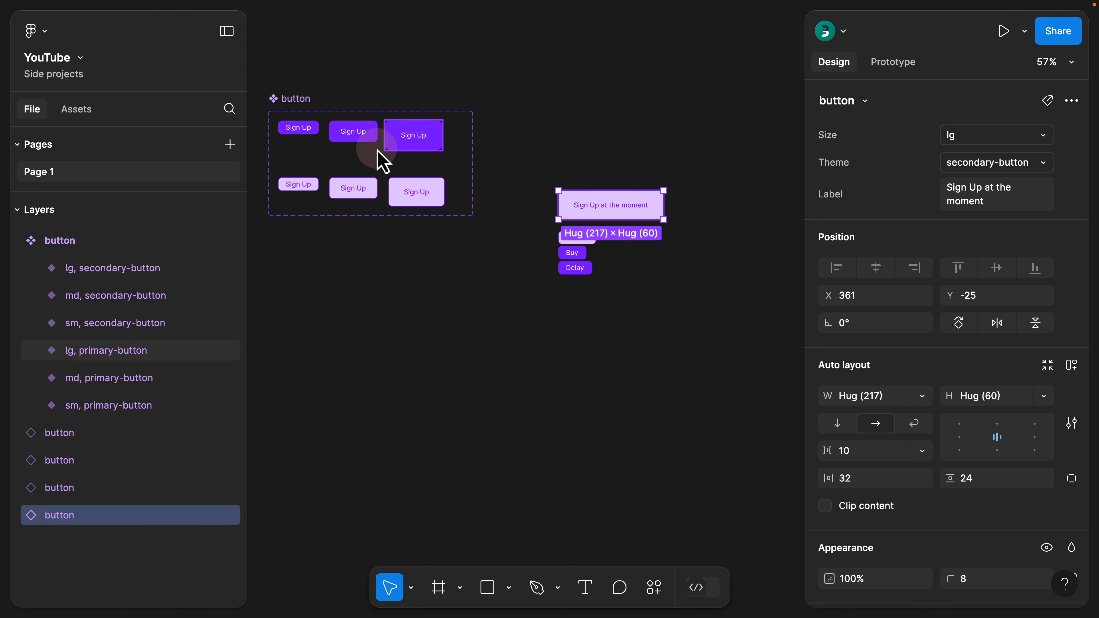
left_click(305, 132)
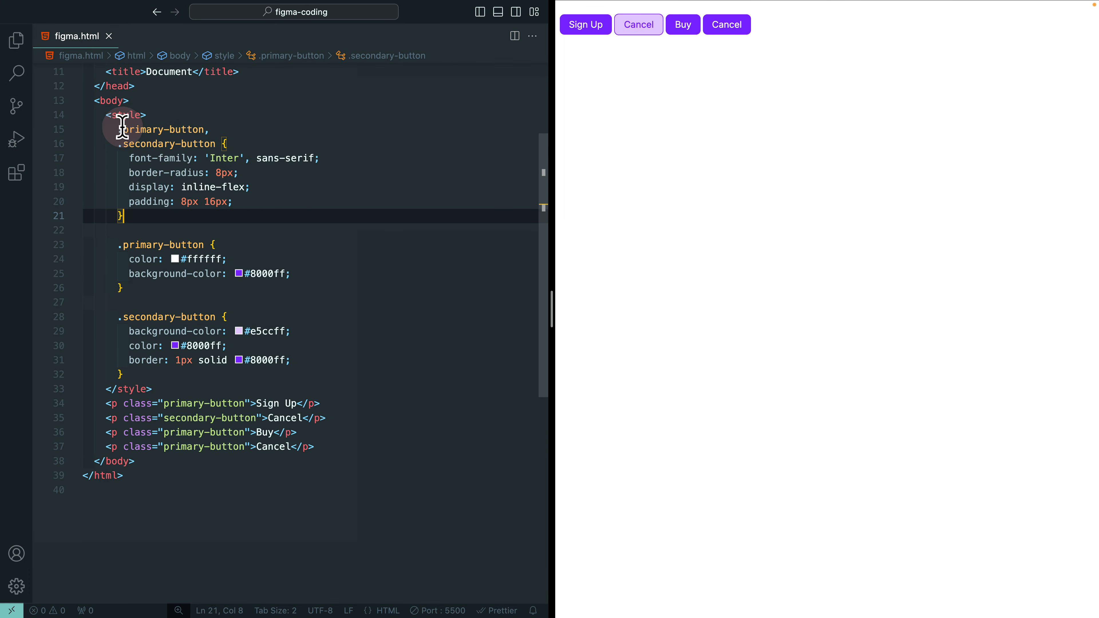
Switch to figma.html in VS Code and add an empty .sm rule at the start of the style block
left_click(151, 114)
key("Return")
type(".sm")
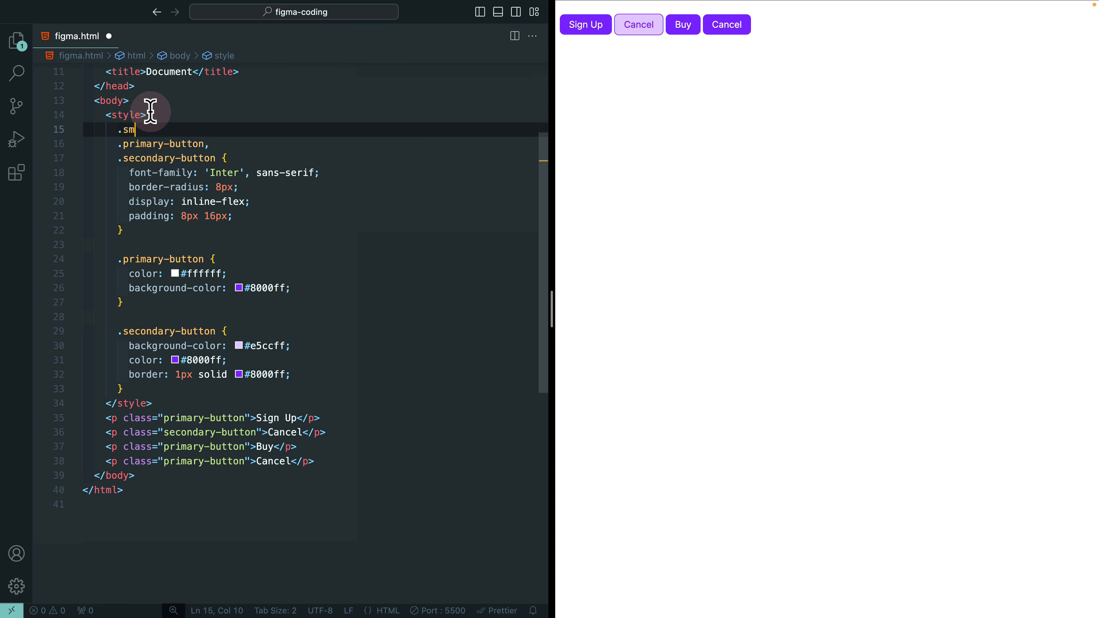
type(" {")
key("Return")
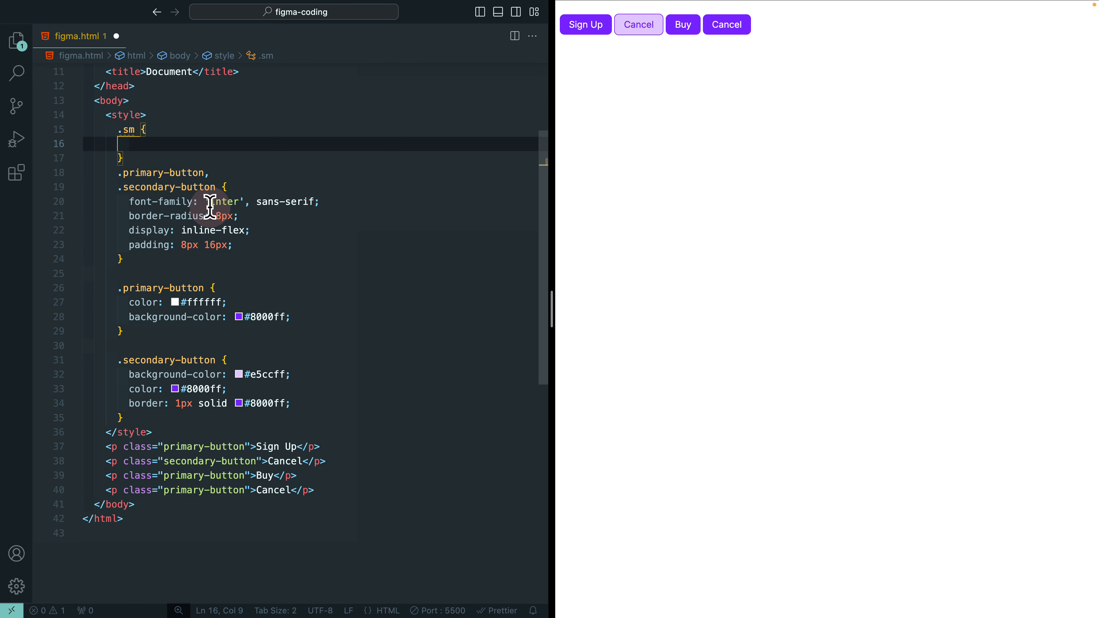
Move the padding: 8px 16px declaration from the shared primary and secondary button rule into the .sm rule and save the file
left_click_drag(236, 245, 126, 244)
key("super+x")
left_click(154, 143)
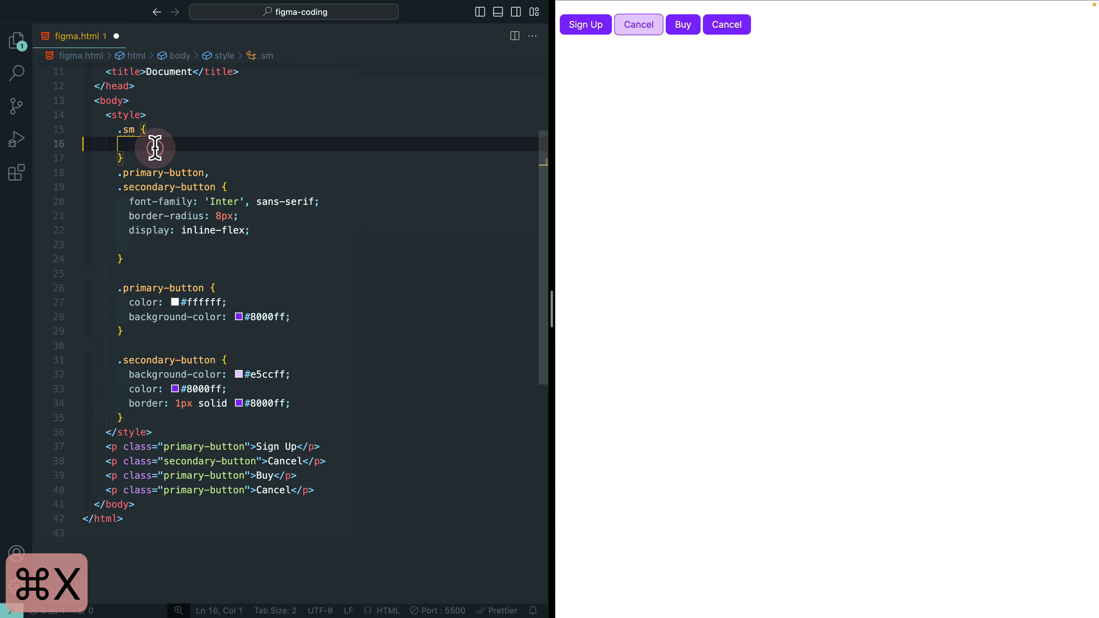
key("super+v")
key("super+s")
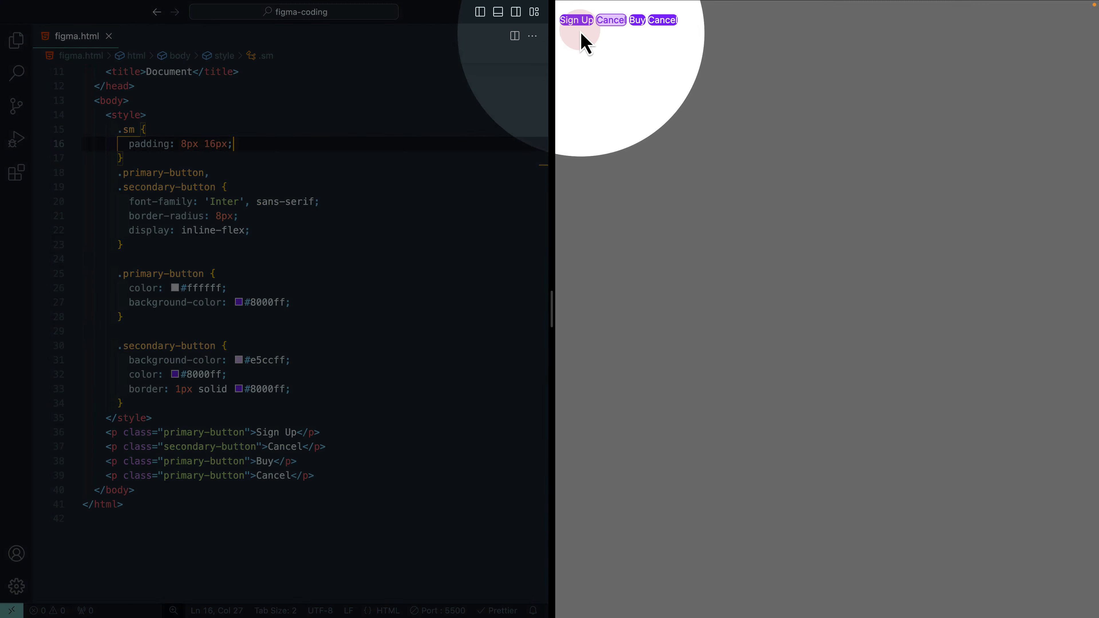
left_click(622, 19)
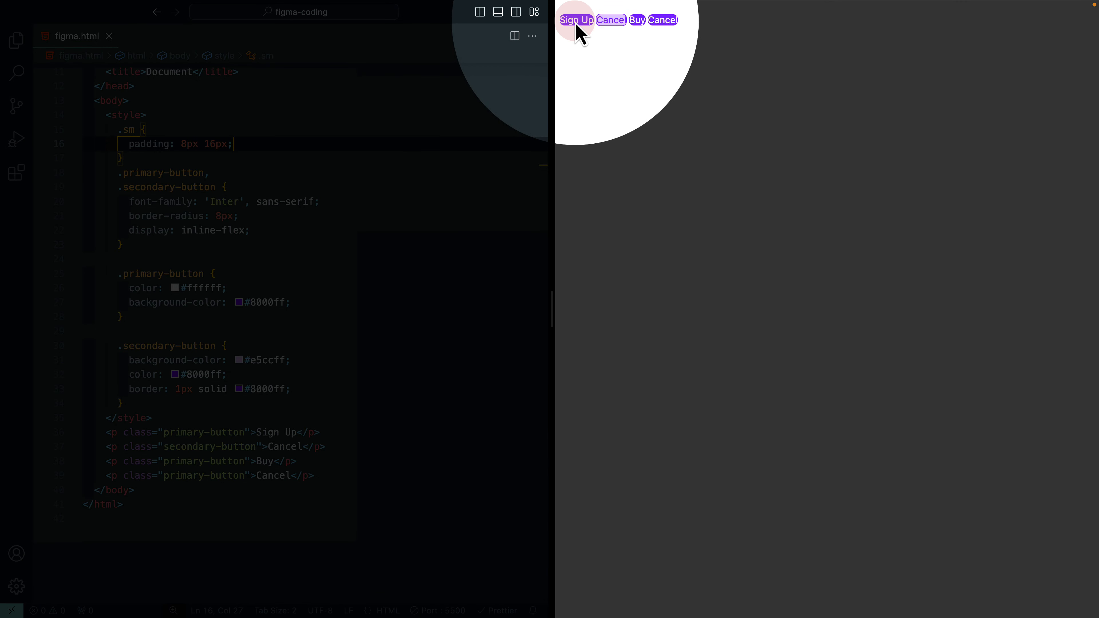